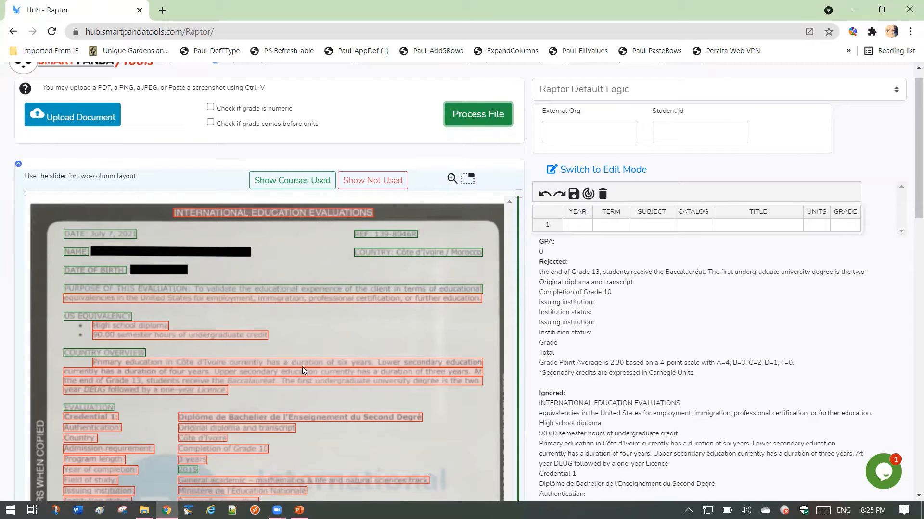
- Examine the first page of the processed evaluation, comparing the marked text and course list with the rejected and ignored entries
scroll(302, 368, down, 3)
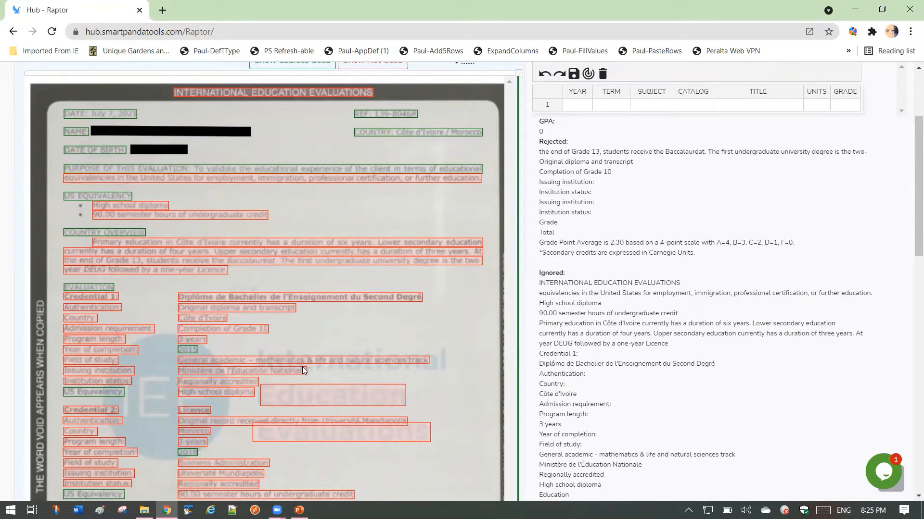
scroll(502, 280, up, 3)
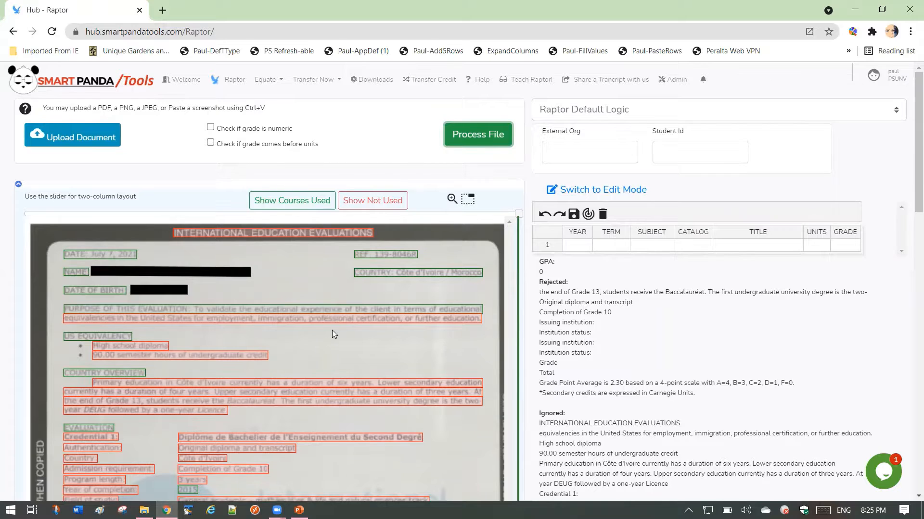
scroll(332, 330, down, 1)
scroll(332, 330, down, 5)
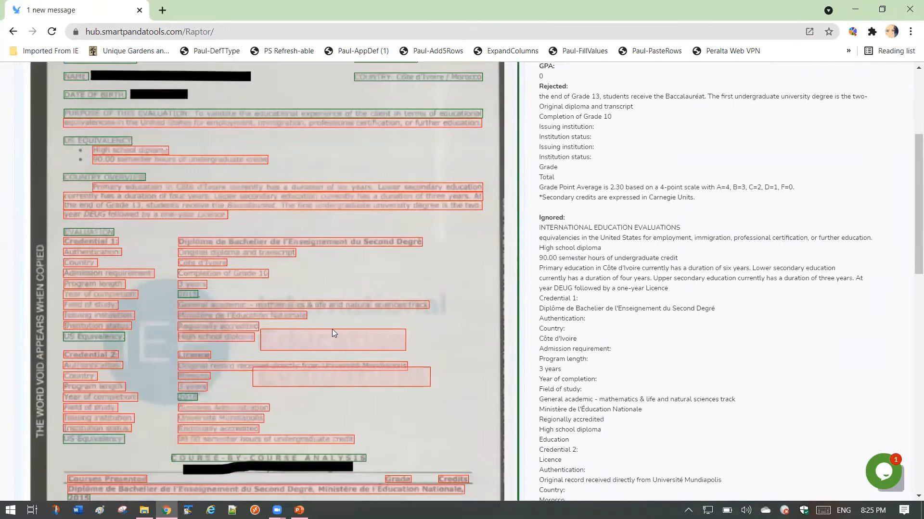
scroll(332, 329, down, 3)
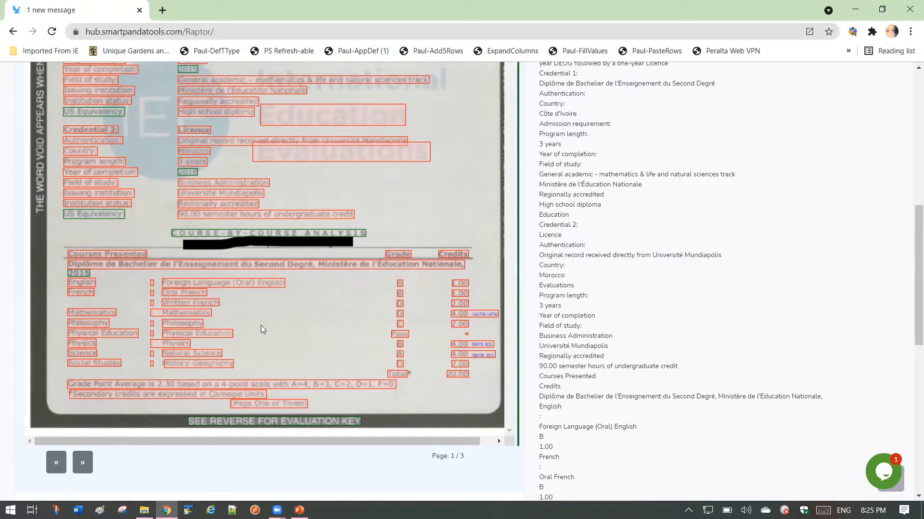
scroll(260, 325, up, 6)
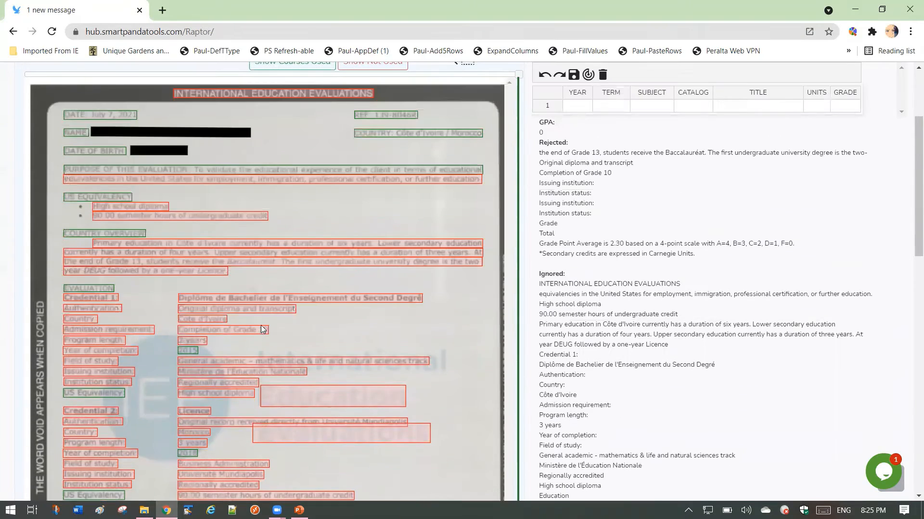
scroll(260, 326, up, 3)
scroll(260, 325, down, 1)
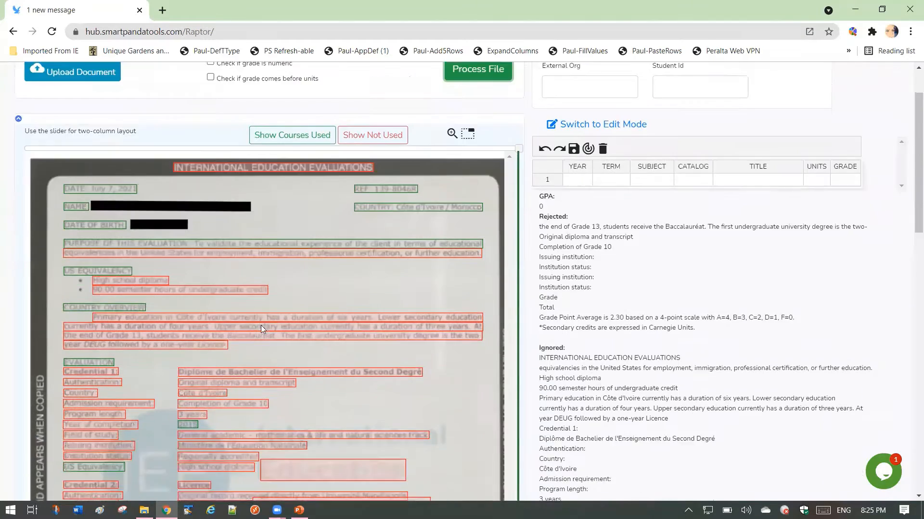
scroll(261, 325, down, 4)
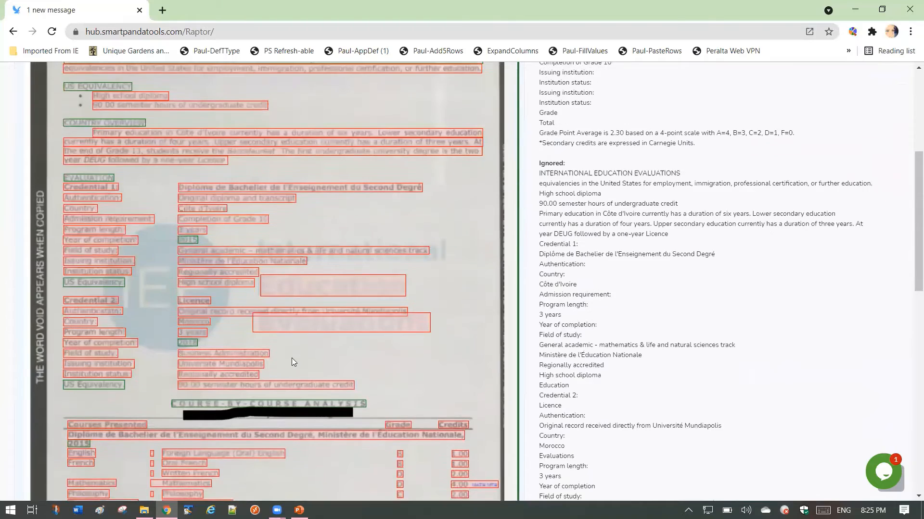
scroll(291, 358, up, 5)
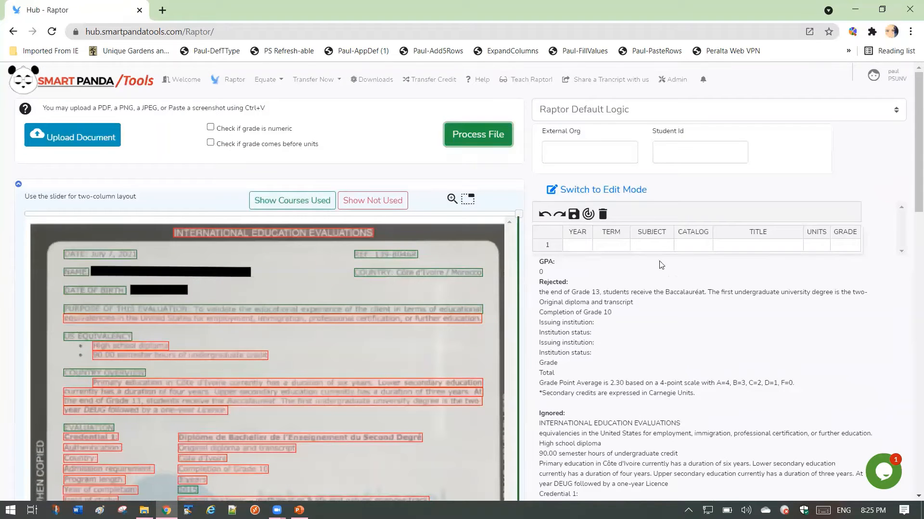
- Switch the evaluation to Edit Mode and enlarge the extracted text to inspect it down to the course-by-course analysis
click(599, 192)
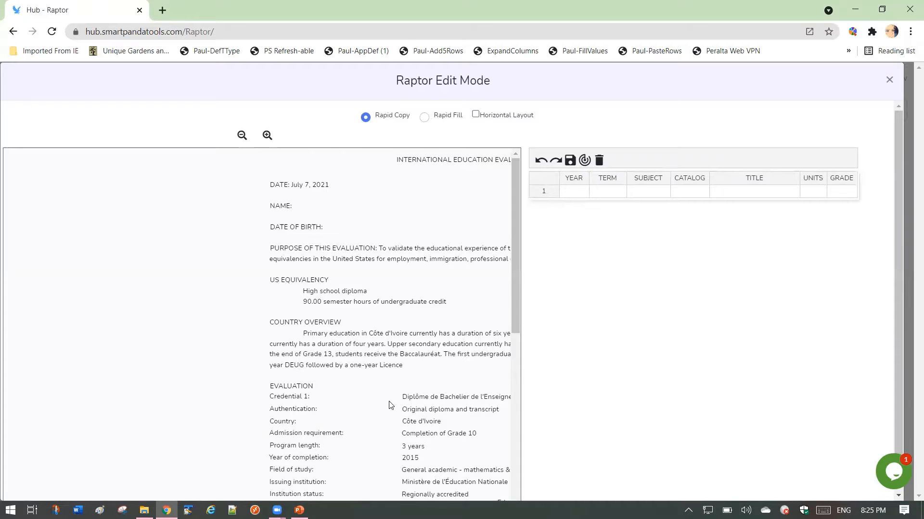
drag(403, 371, 229, 376)
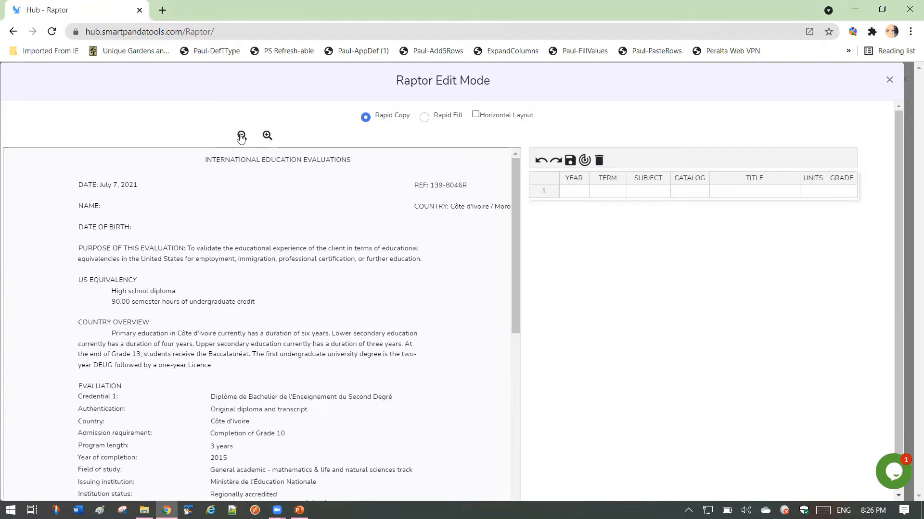
click(265, 138)
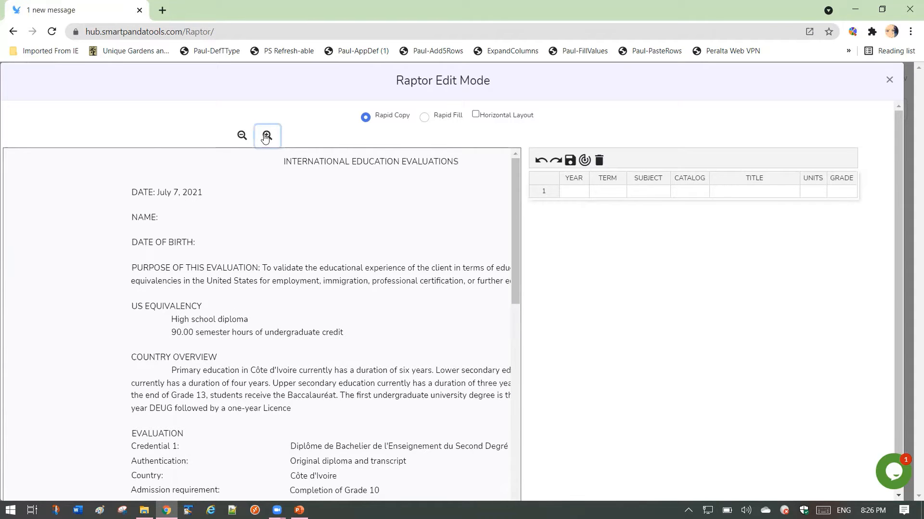
click(265, 139)
drag(402, 419, 521, 395)
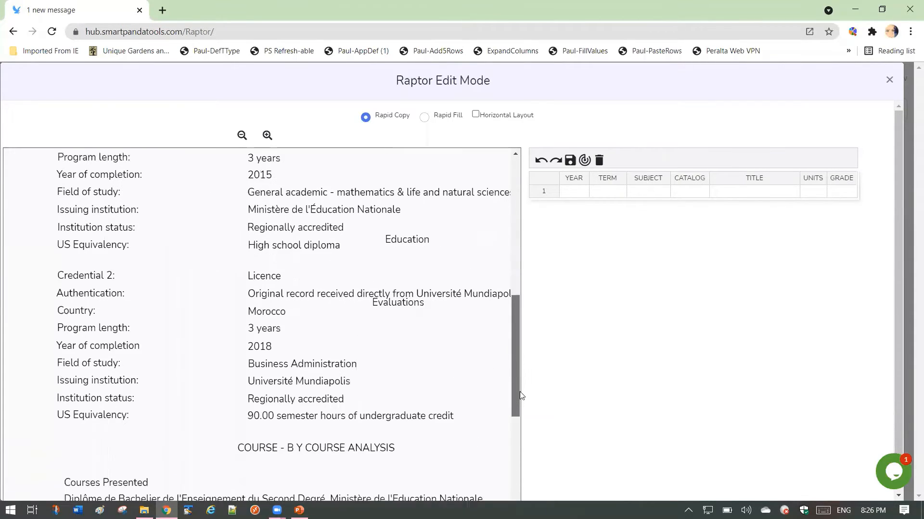
drag(898, 246, 895, 312)
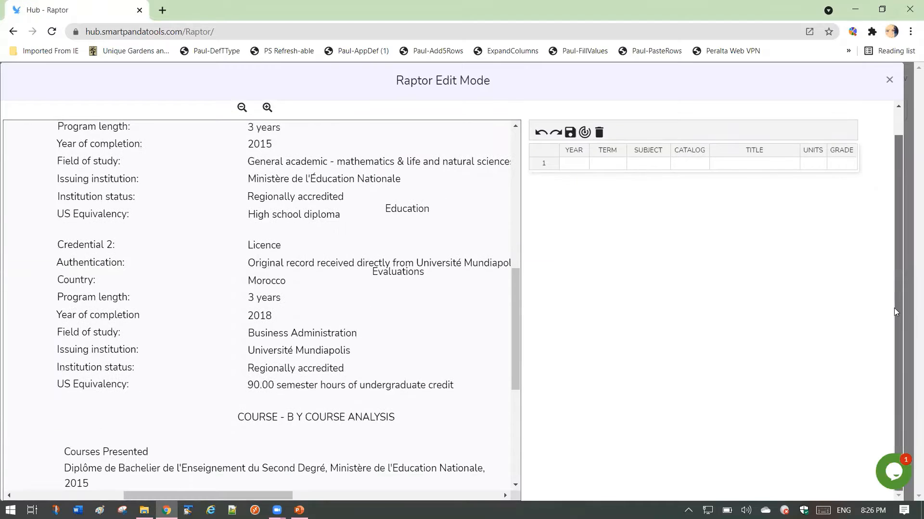
scroll(178, 484, left, 5)
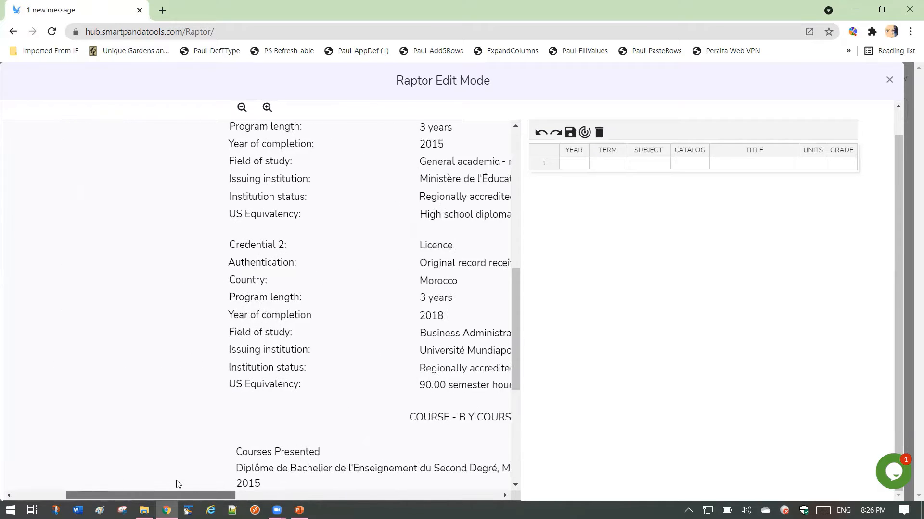
scroll(178, 483, right, 5)
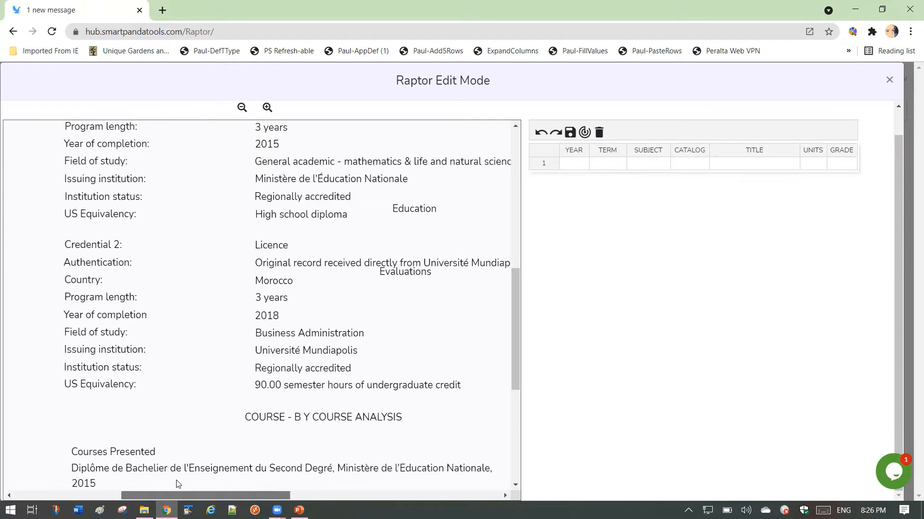
- Check the September 2021 Raptor Update slide in PowerPoint and return to Raptor Edit Mode in Chrome
click(299, 510)
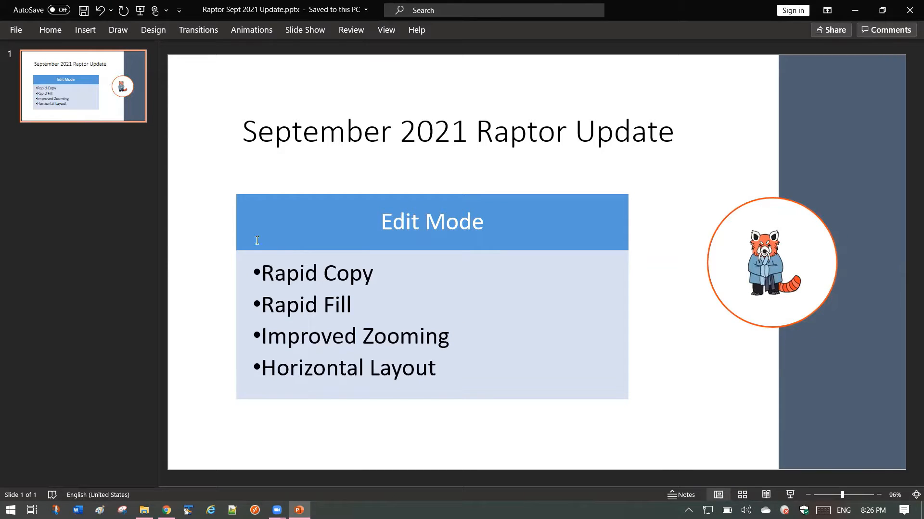
key(alt+Tab)
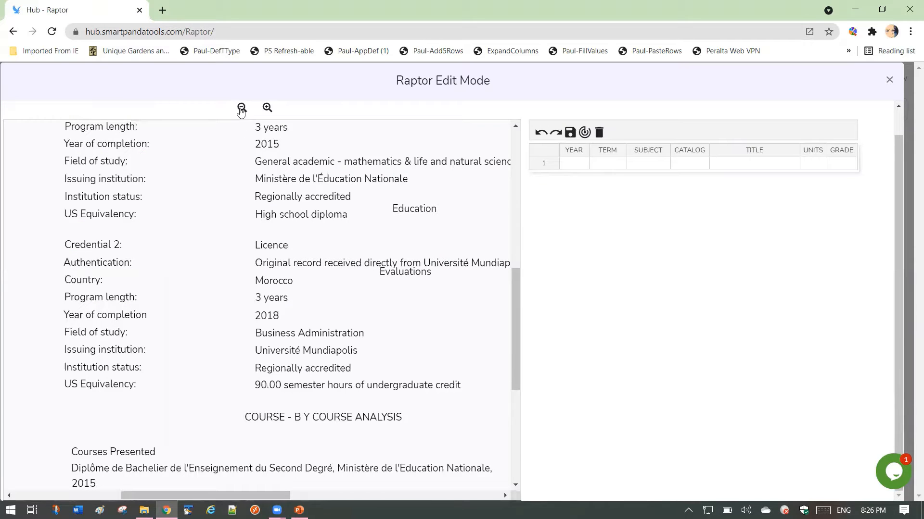
- Use Rapid Copy to place the course title Foreign Language (Oral) English in the Title cell of row 1
scroll(146, 408, down, 5)
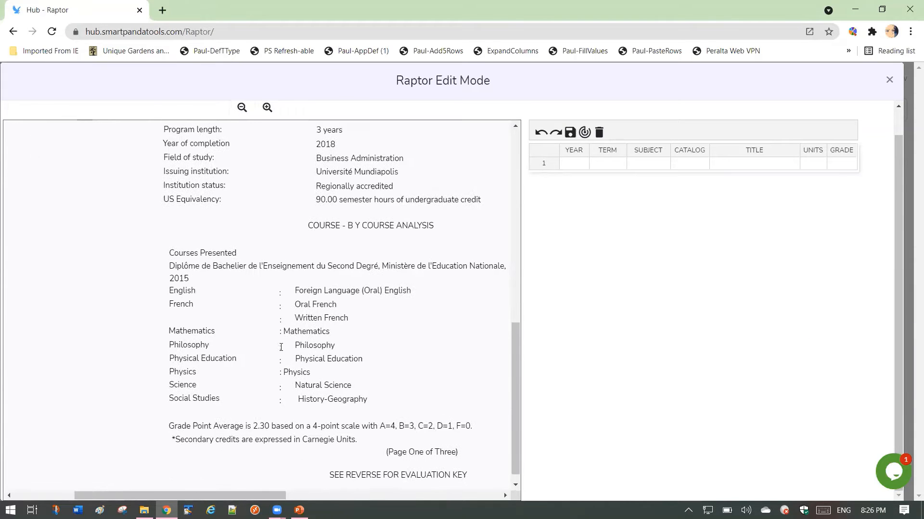
drag(267, 344, 204, 424)
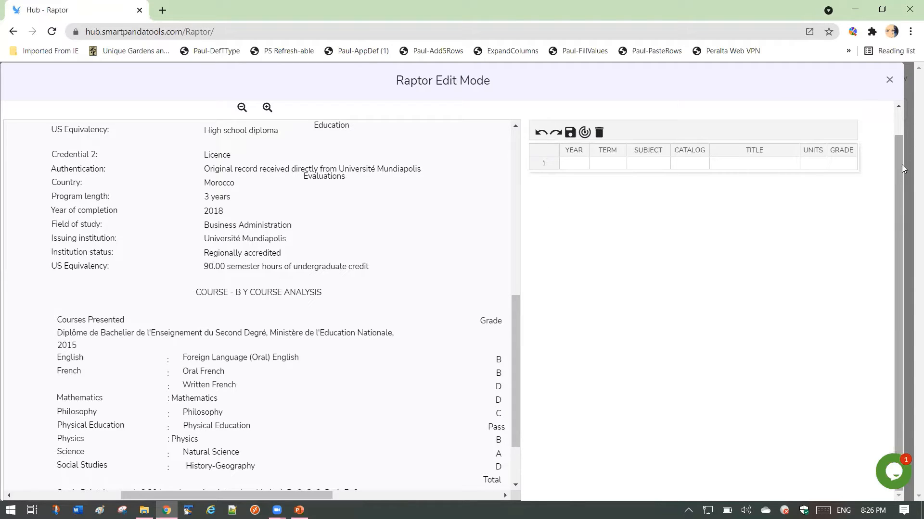
drag(901, 165, 899, 136)
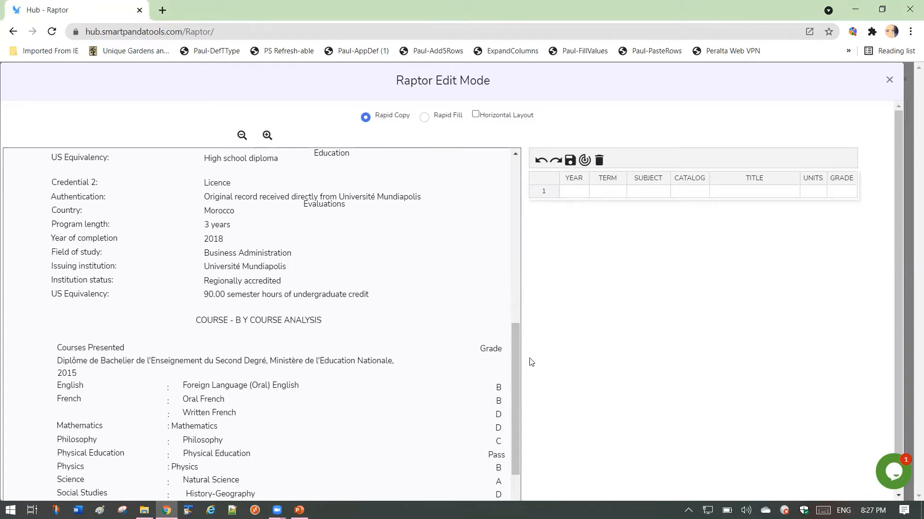
drag(517, 345, 512, 390)
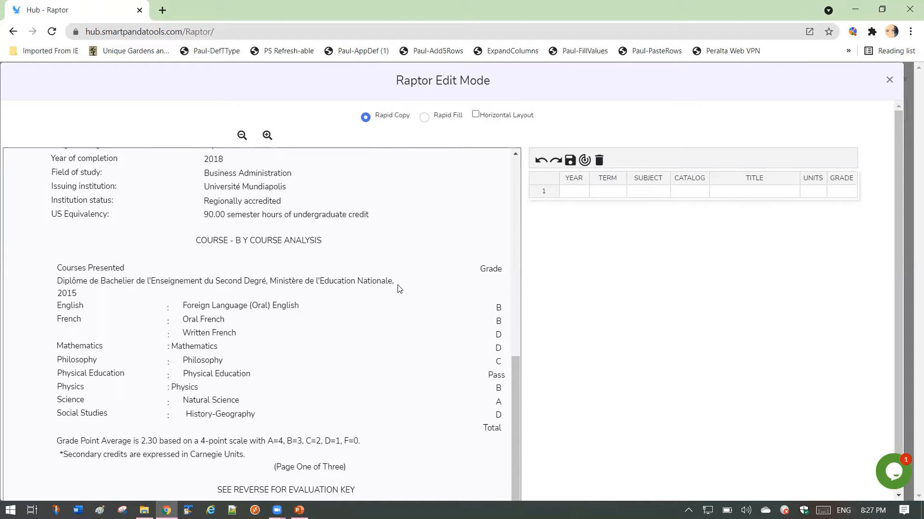
click(222, 306)
click(238, 304)
click(209, 319)
click(202, 334)
click(201, 345)
click(229, 308)
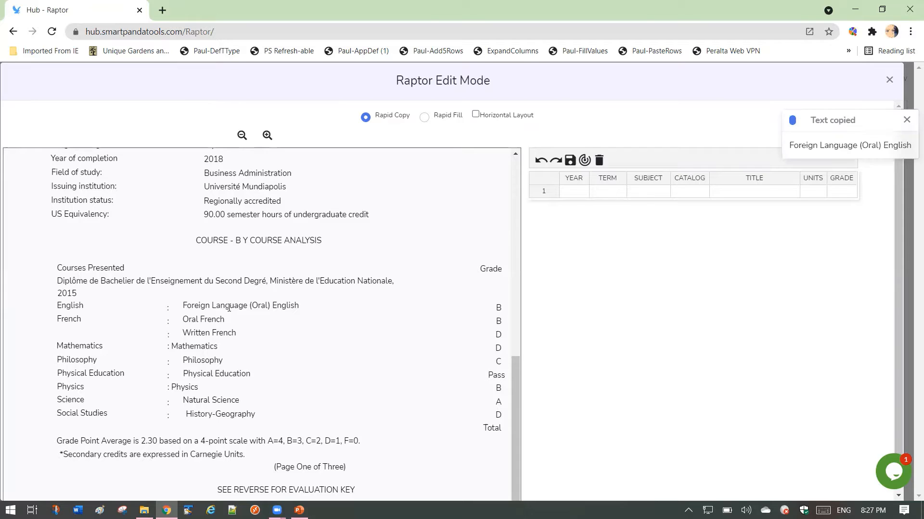
click(726, 193)
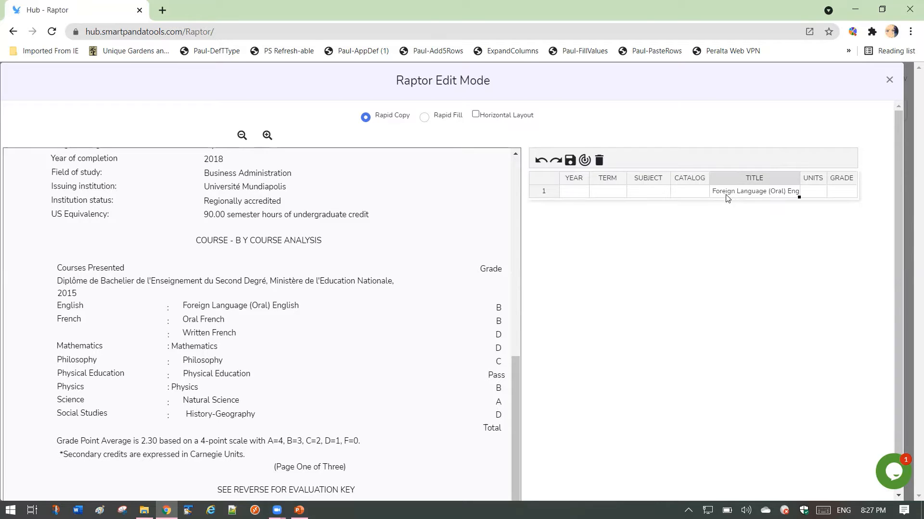
- Add blank rows to the course grid until it has nine rows
key(Return)
key(Return)
key(Return)
key(Return)
key(Return)
key(Return)
key(Return)
key(Return)
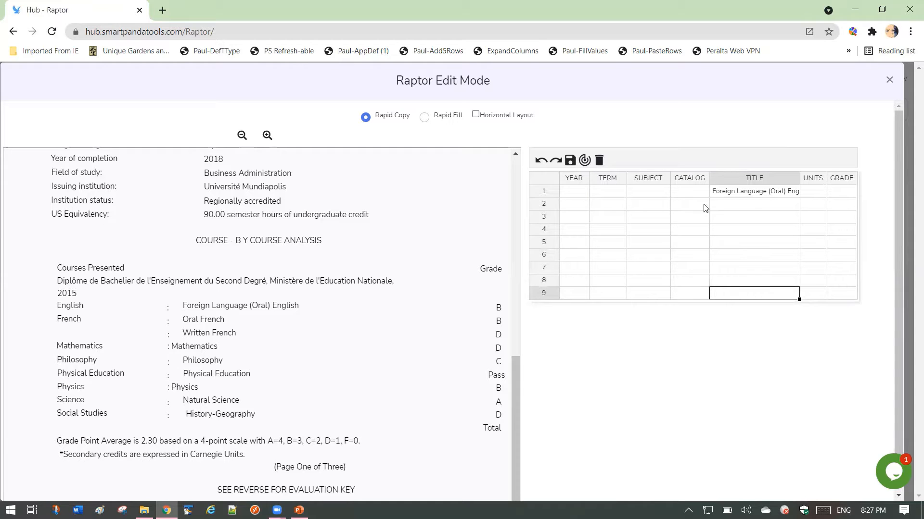
- Copy Oral French, Written French and Philosophy from the course list into the Title cells of rows 2, 3 and 4
click(202, 320)
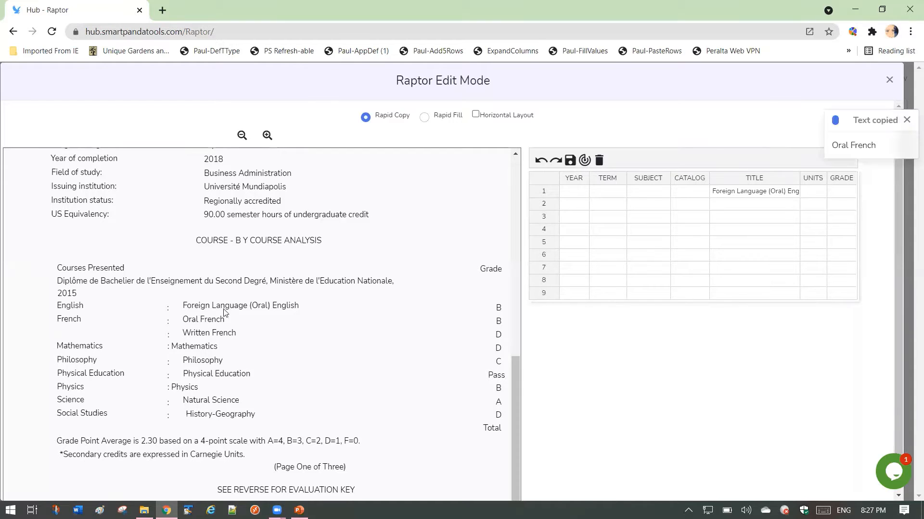
click(743, 204)
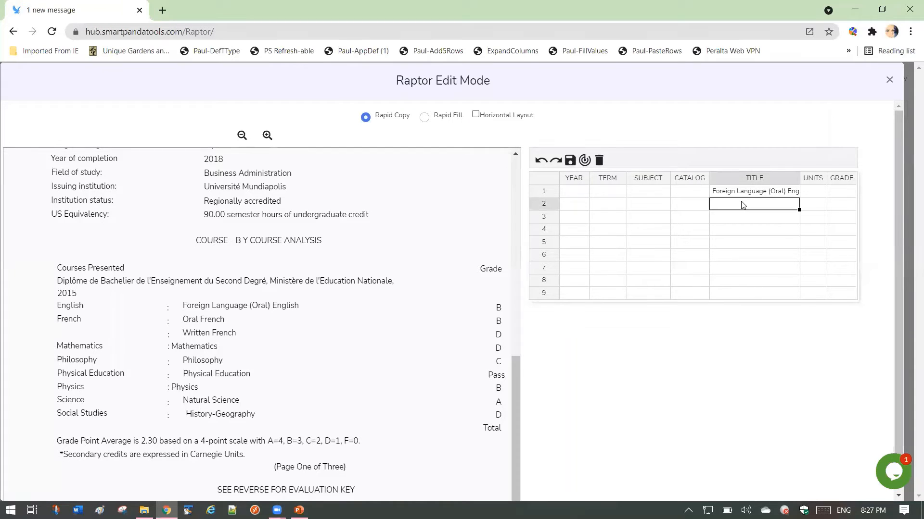
click(215, 333)
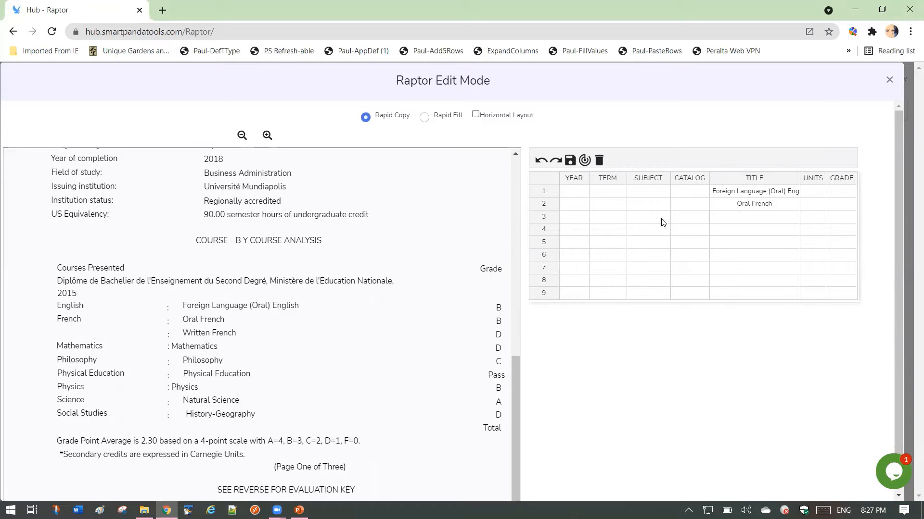
click(754, 217)
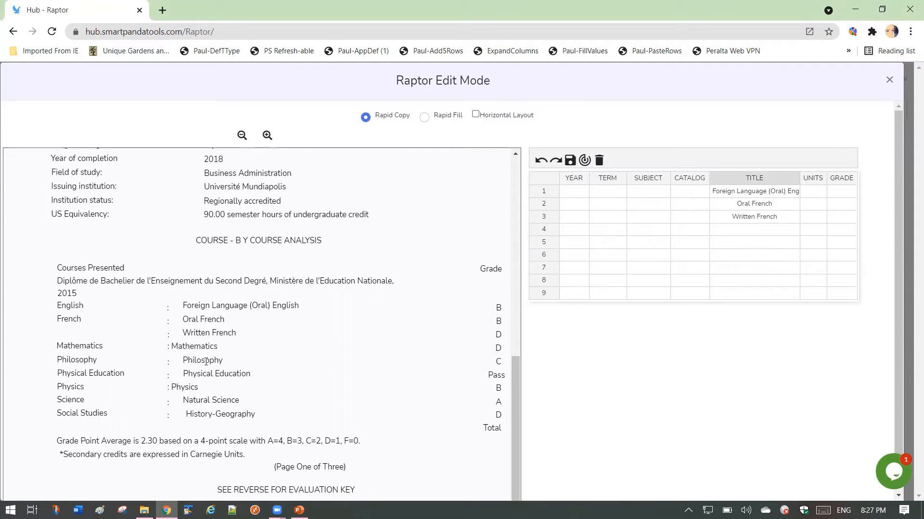
click(202, 359)
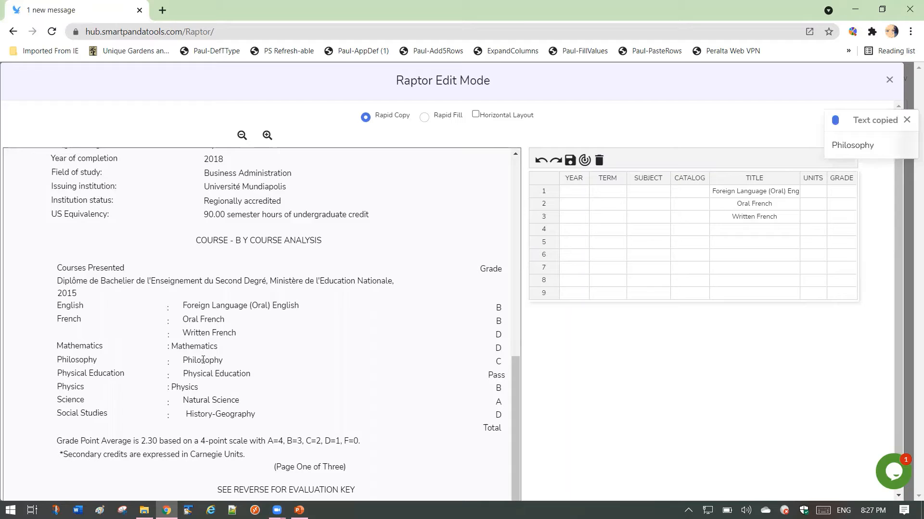
click(744, 229)
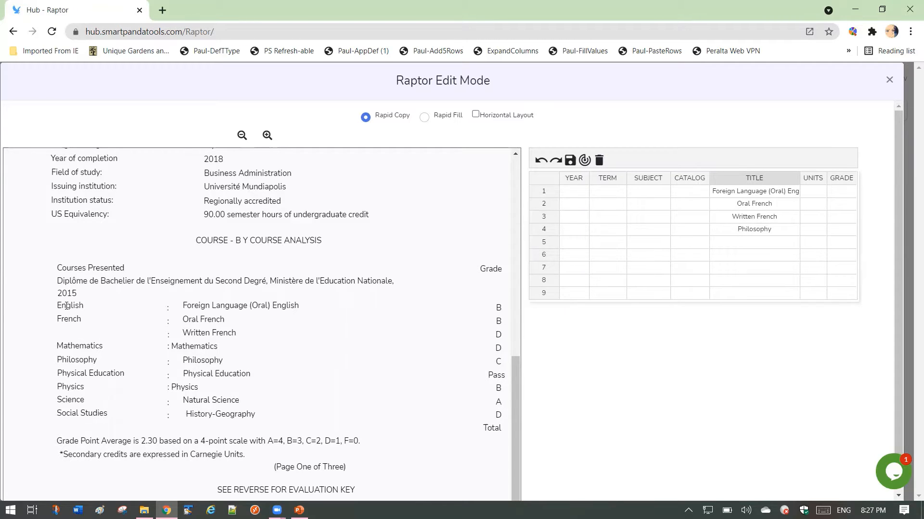
- Copy English and French from the course list into the Subject cells of rows 1 and 2
click(67, 306)
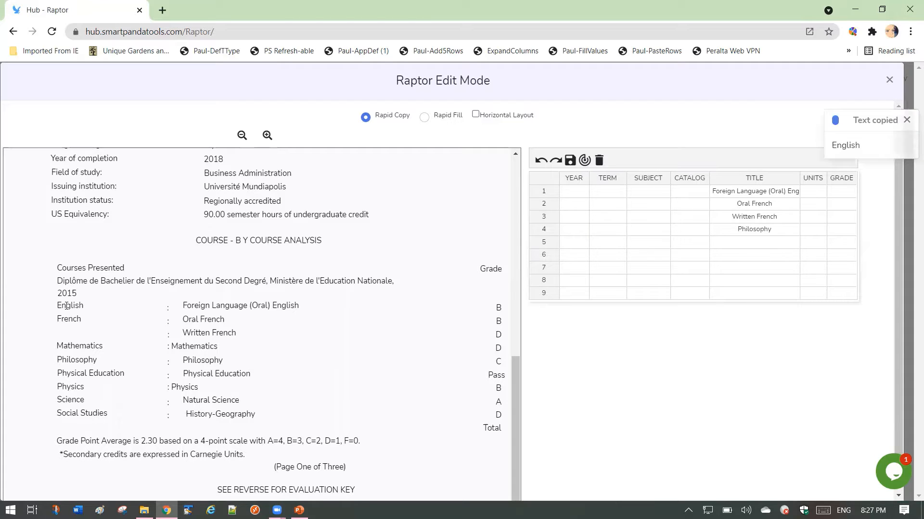
click(647, 191)
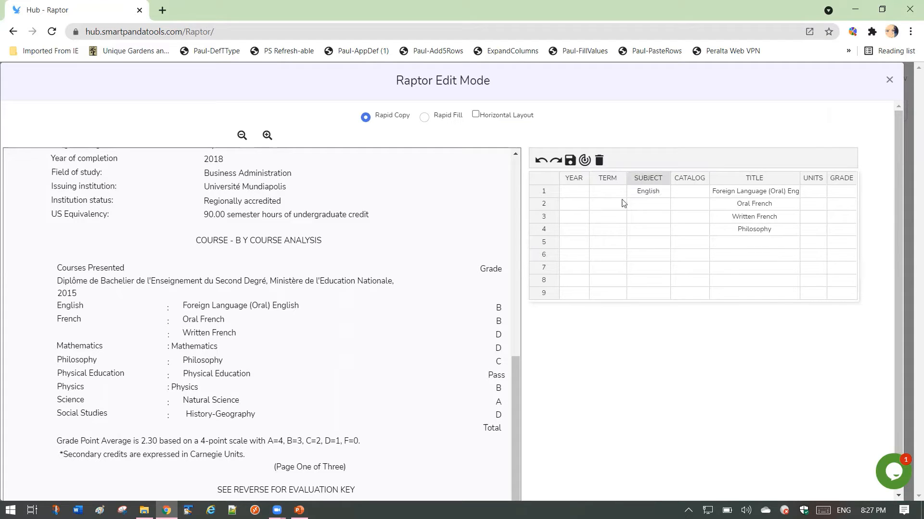
click(69, 320)
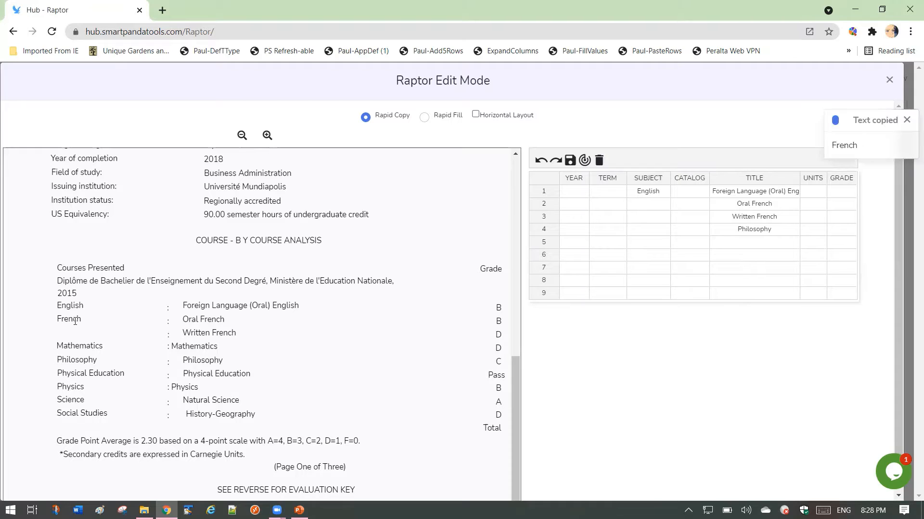
click(659, 207)
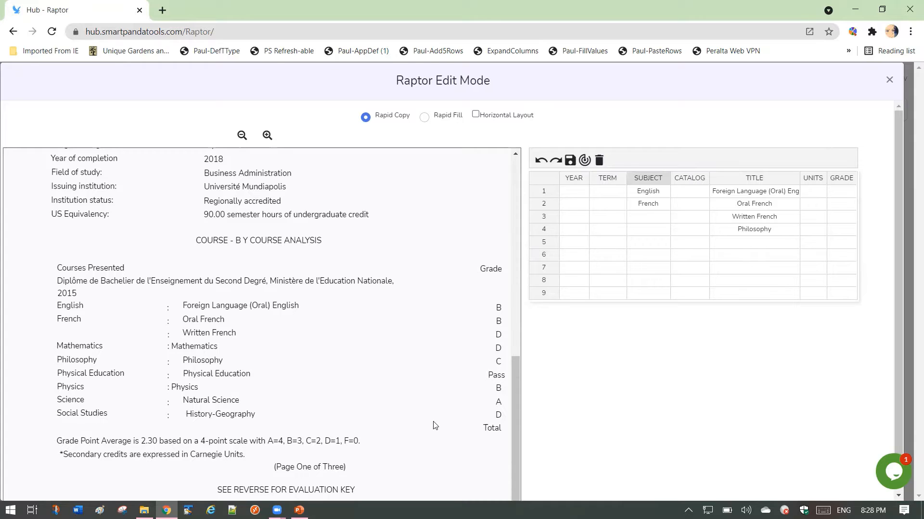
- Copy the B grades for Foreign Language (Oral) English and Oral French into the Grade cells of rows 1 and 2
drag(433, 426, 339, 437)
click(457, 419)
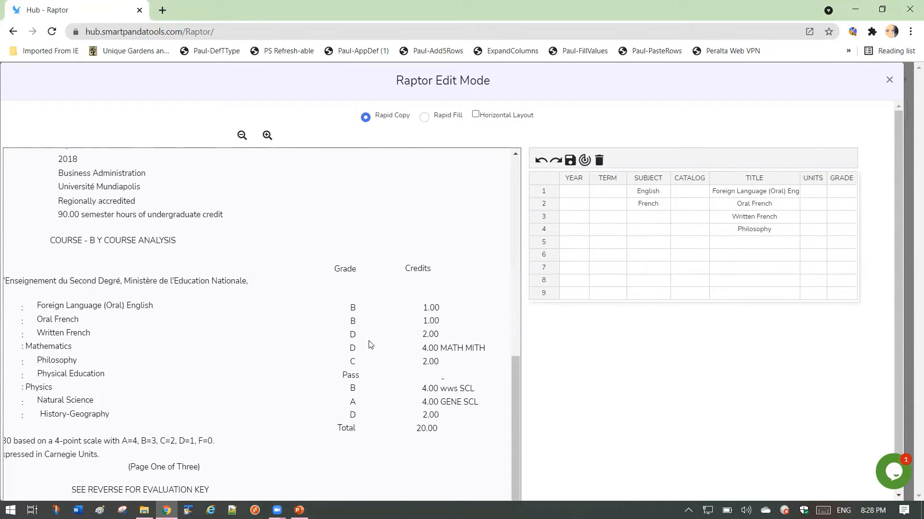
click(353, 308)
click(843, 193)
click(353, 321)
click(842, 205)
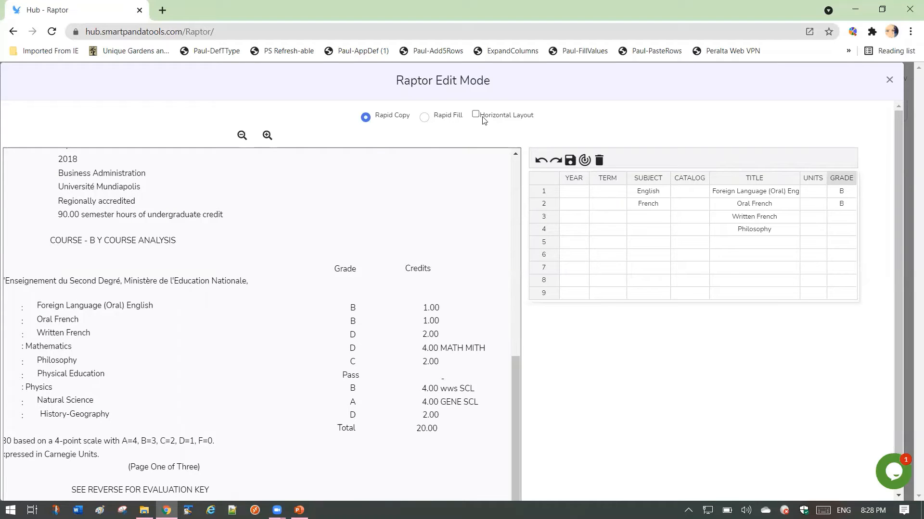
- Switch to the horizontal layout and enlarge the transcript so its courses, grades and credits can be read together
click(475, 114)
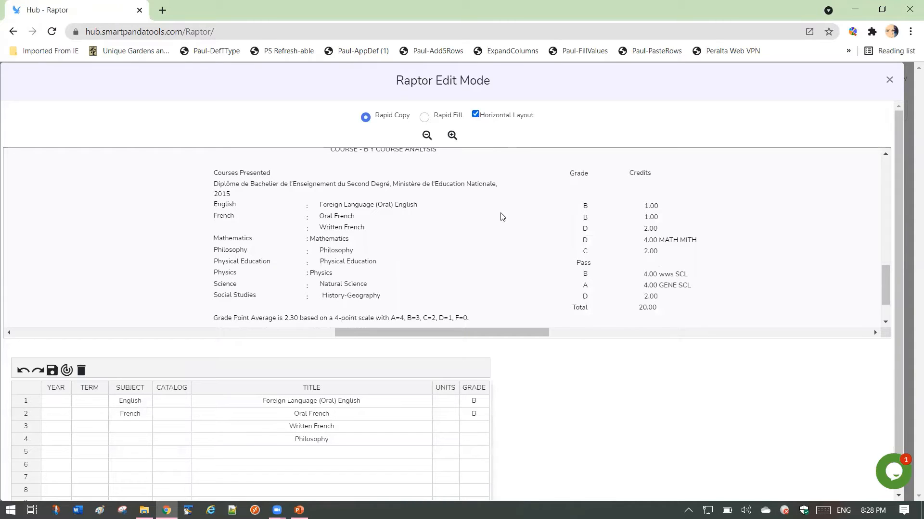
click(452, 135)
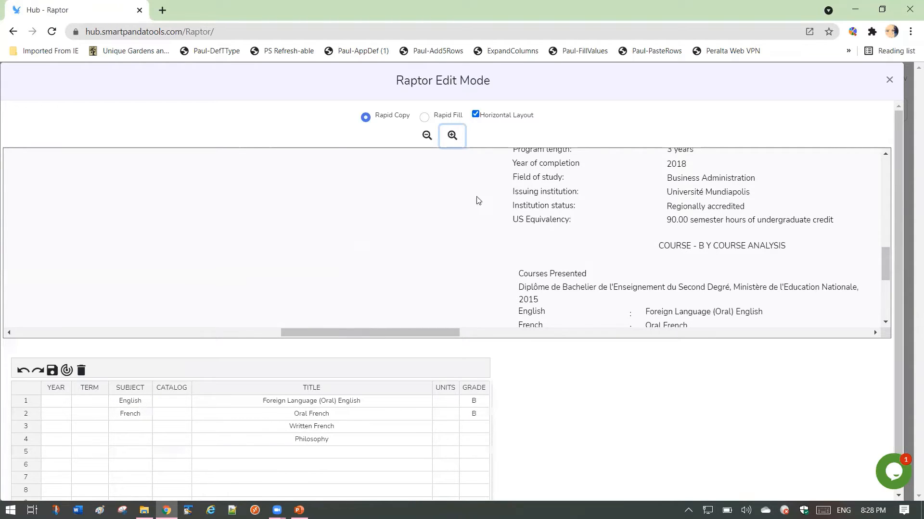
drag(449, 331, 508, 331)
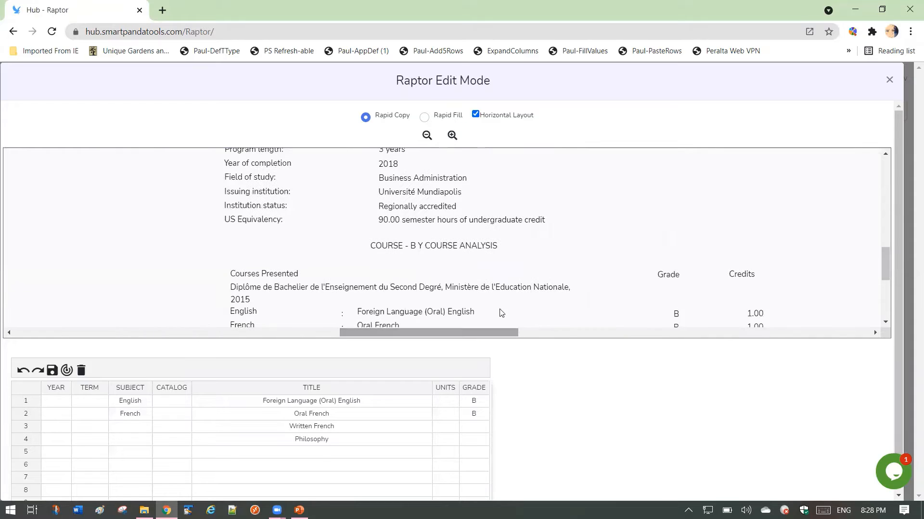
scroll(496, 305, down, 2)
scroll(496, 305, down, 2)
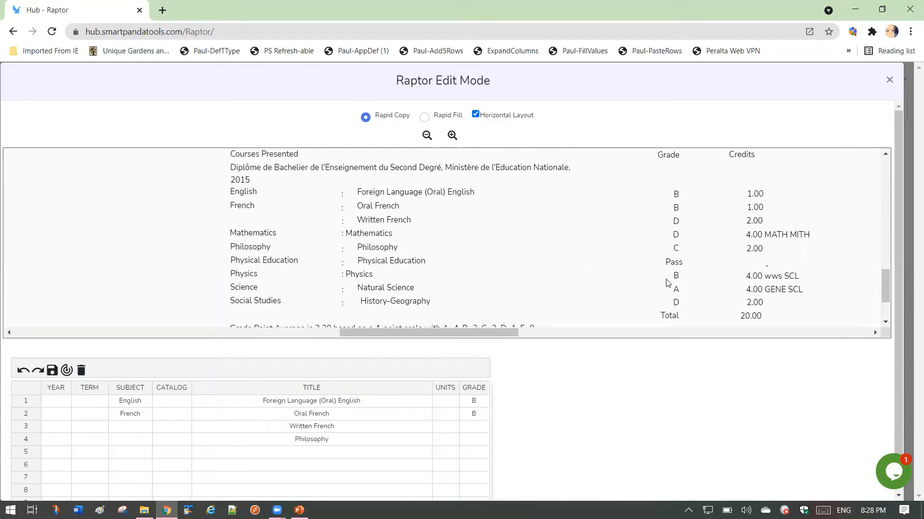
scroll(481, 283, right, 5)
scroll(522, 277, left, 3)
drag(616, 263, 614, 283)
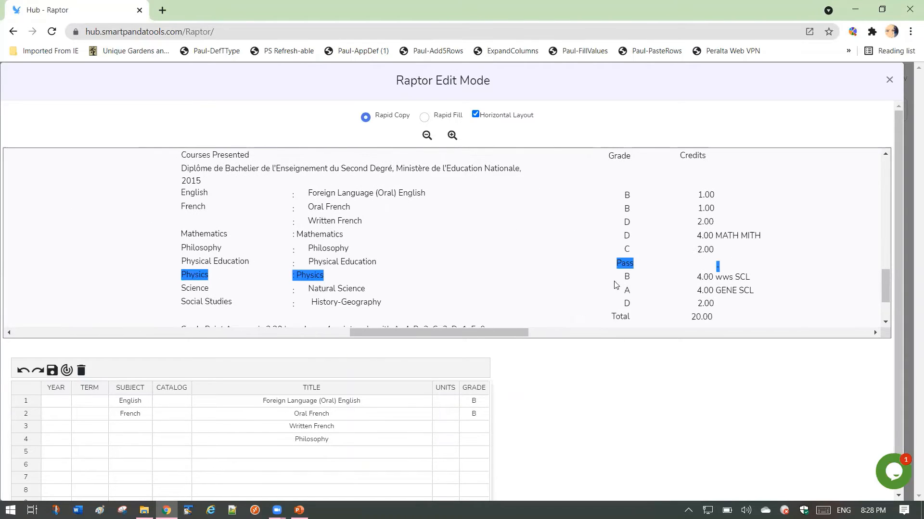
drag(521, 335, 540, 337)
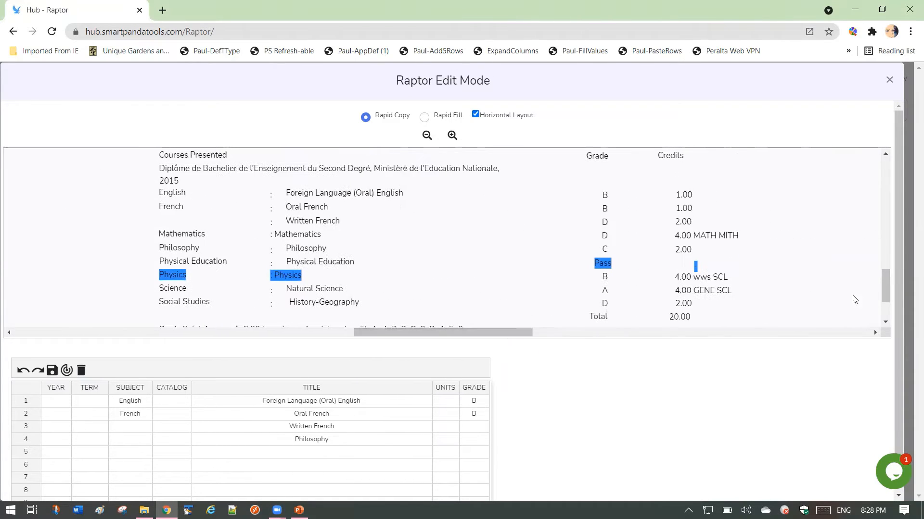
scroll(881, 291, up, 2)
scroll(818, 293, down, 2)
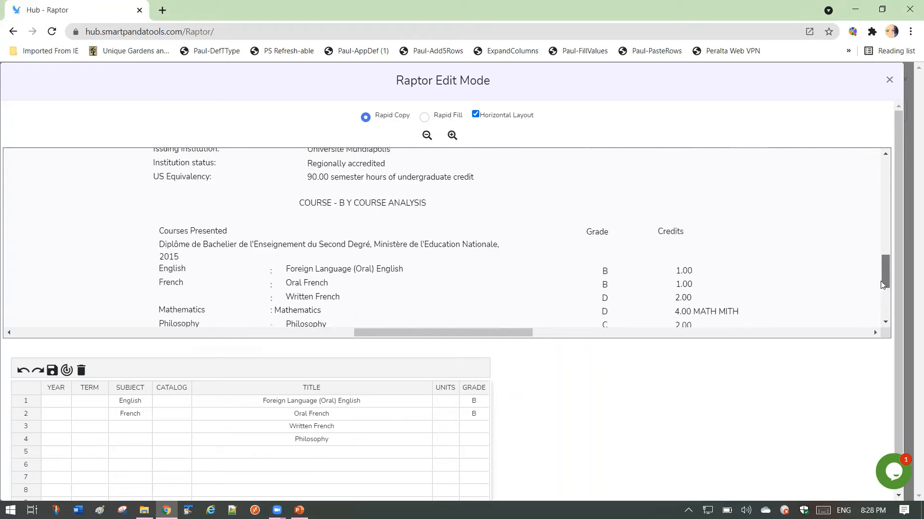
click(383, 299)
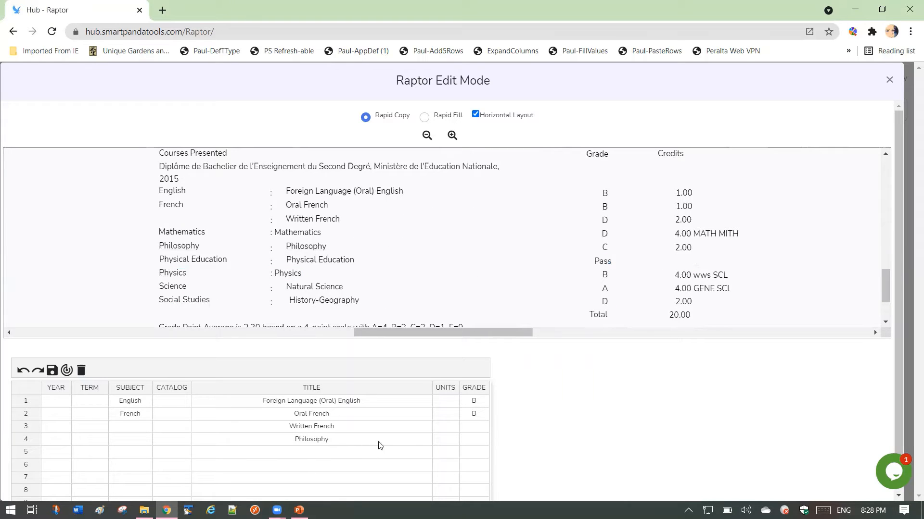
- Extend the course grid with blank rows beyond row 16
scroll(370, 443, down, 1)
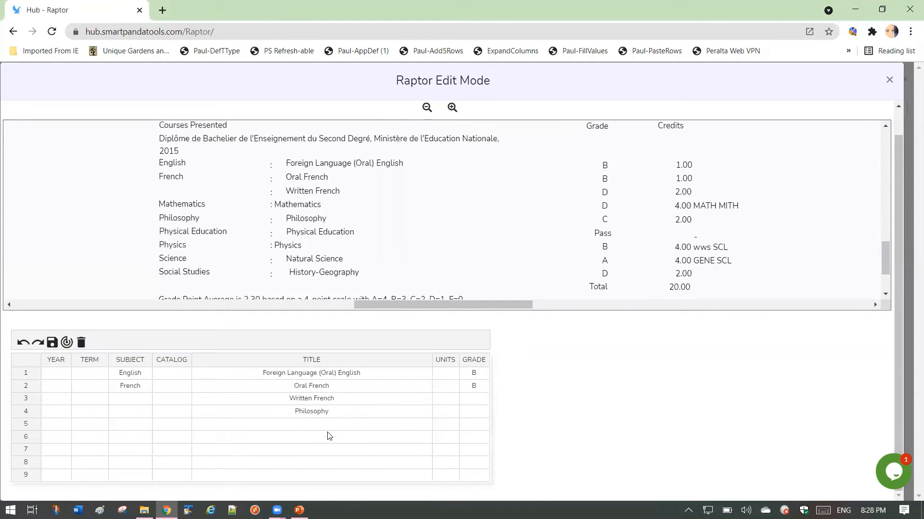
click(356, 463)
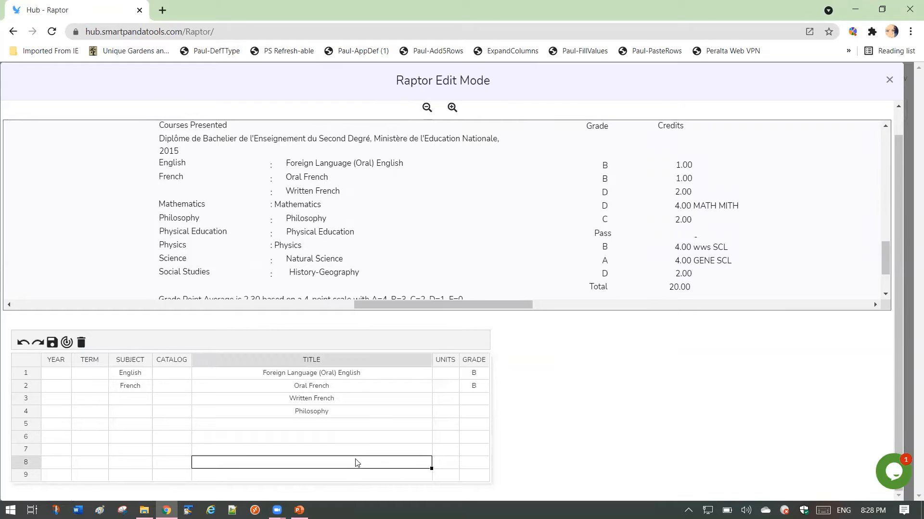
key(Return)
key(Return)
key(Return)
key(Return)
key(Return)
key(Return)
key(Return)
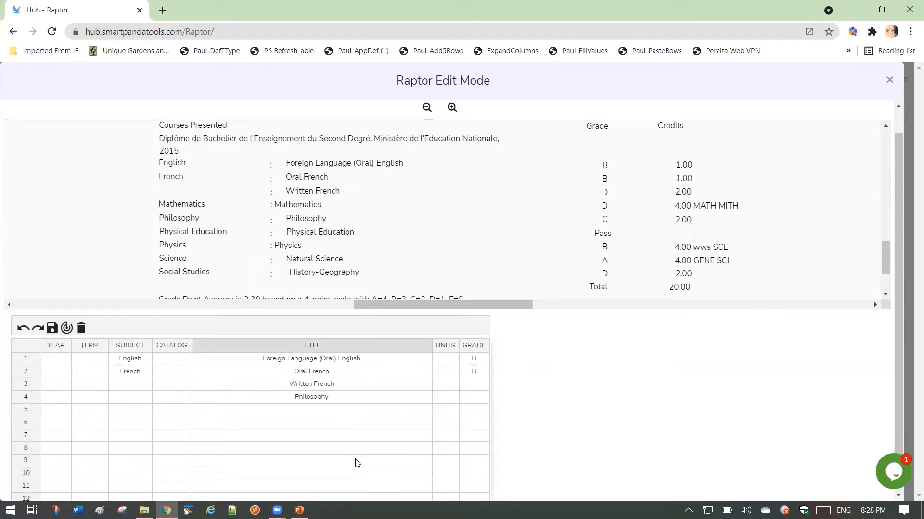
key(Return)
key(Return)
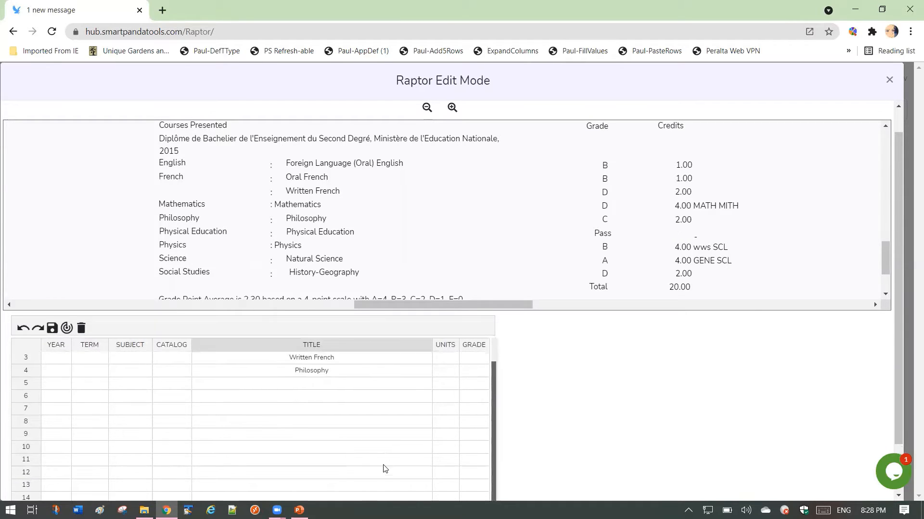
scroll(385, 470, down, 3)
scroll(384, 471, up, 1)
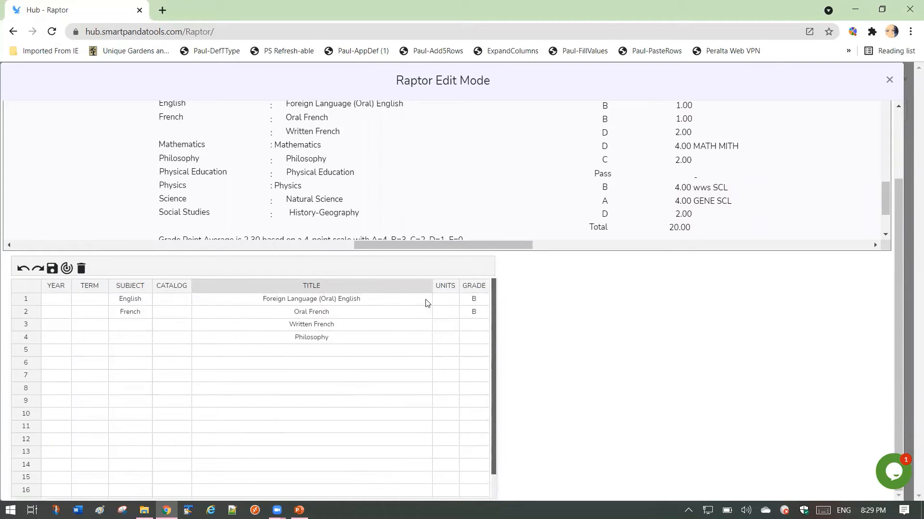
- Widen the Title and Subject columns of the course grid
drag(430, 289, 499, 290)
drag(151, 287, 171, 289)
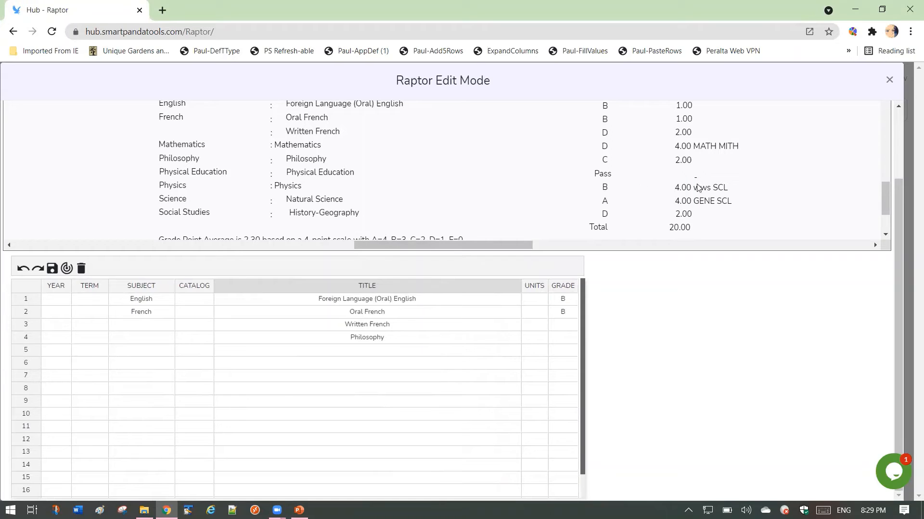
- Copy Natural Science and History-Geography from the course list into the Title cells of rows 5 and 6
drag(895, 218, 889, 138)
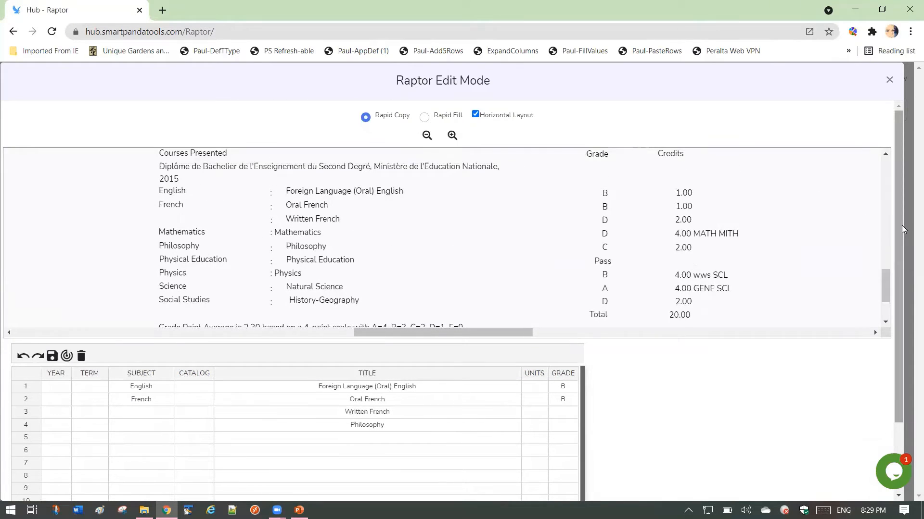
scroll(898, 250, down, 2)
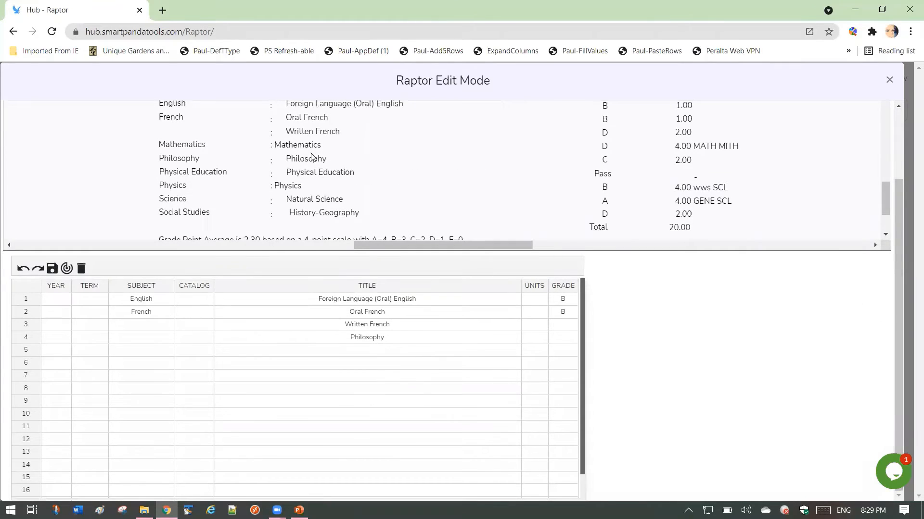
scroll(311, 176, down, 2)
scroll(310, 178, up, 1)
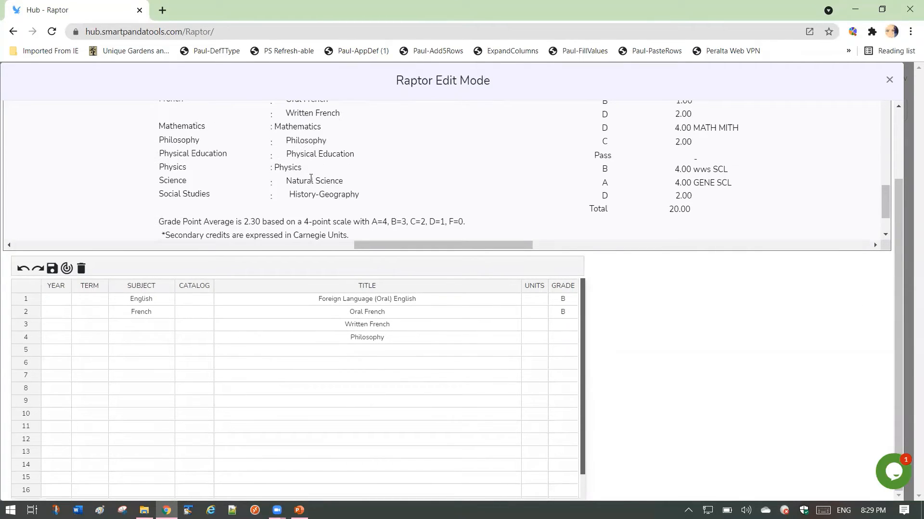
click(307, 183)
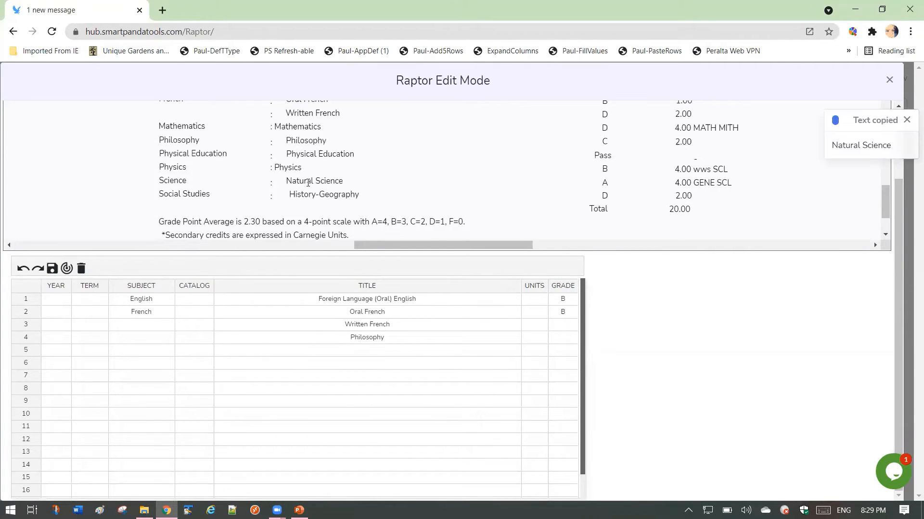
click(349, 350)
click(326, 194)
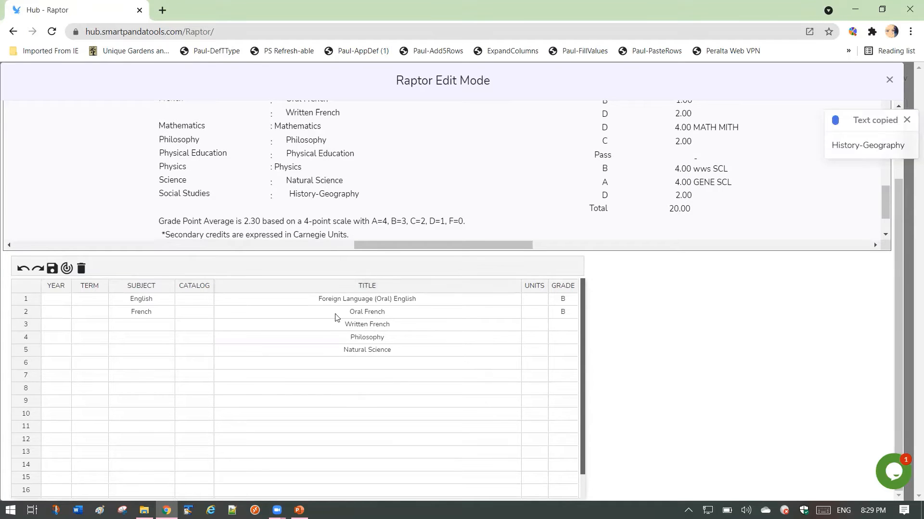
click(342, 368)
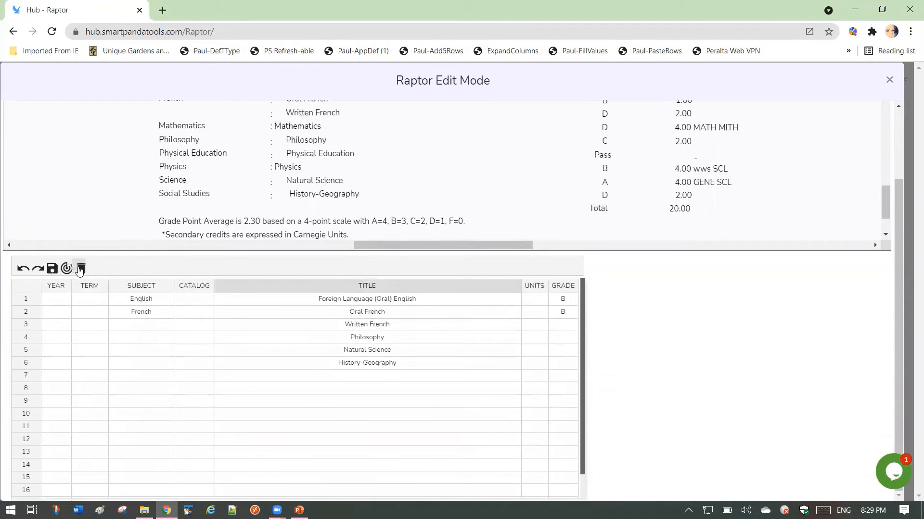
- Clear all rows from the course grid and add blank rows until it has eight rows
click(81, 268)
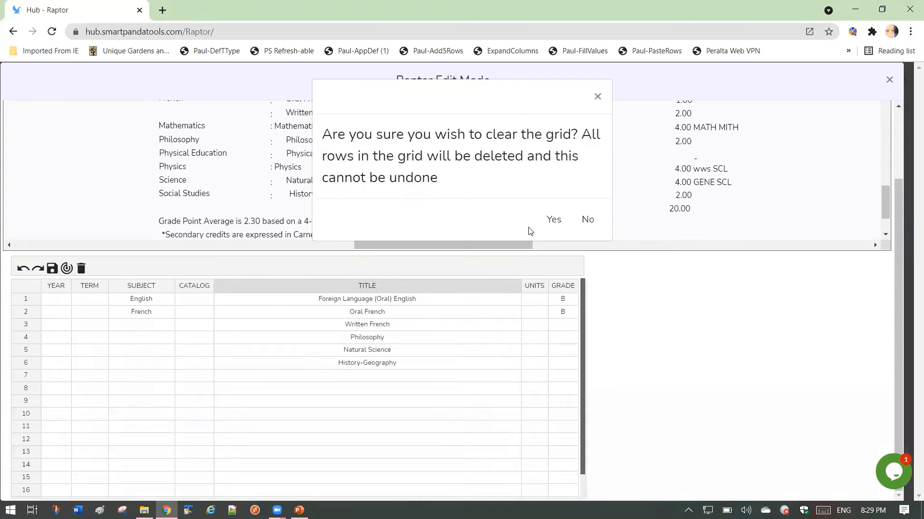
click(551, 223)
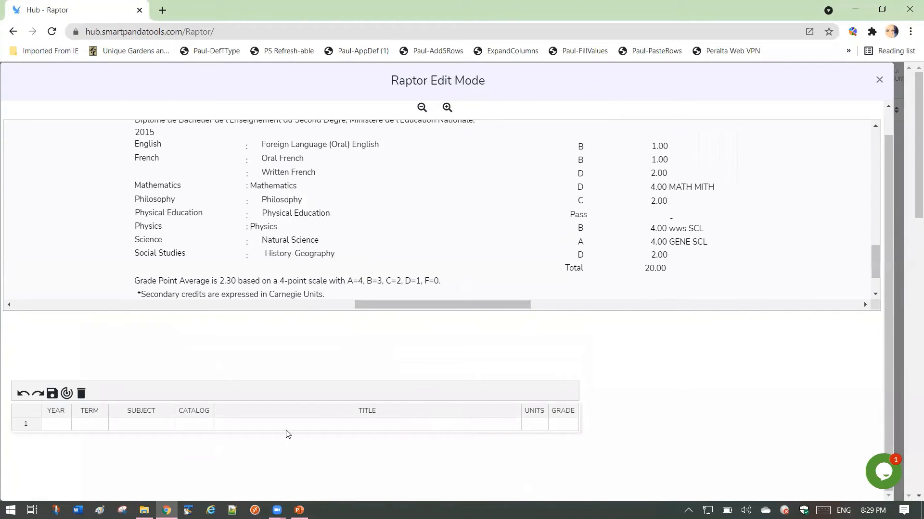
click(325, 426)
key(Down)
key(Down)
key(Down)
key(Down)
key(Down)
key(Down)
key(Down)
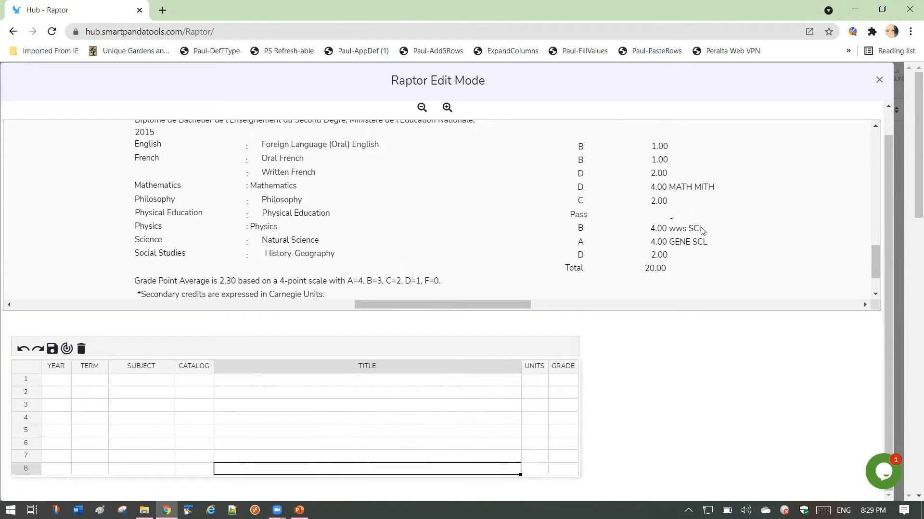
- Change the edit mode from Rapid Copy to Rapid Fill
scroll(888, 165, up, 1)
scroll(887, 166, up, 1)
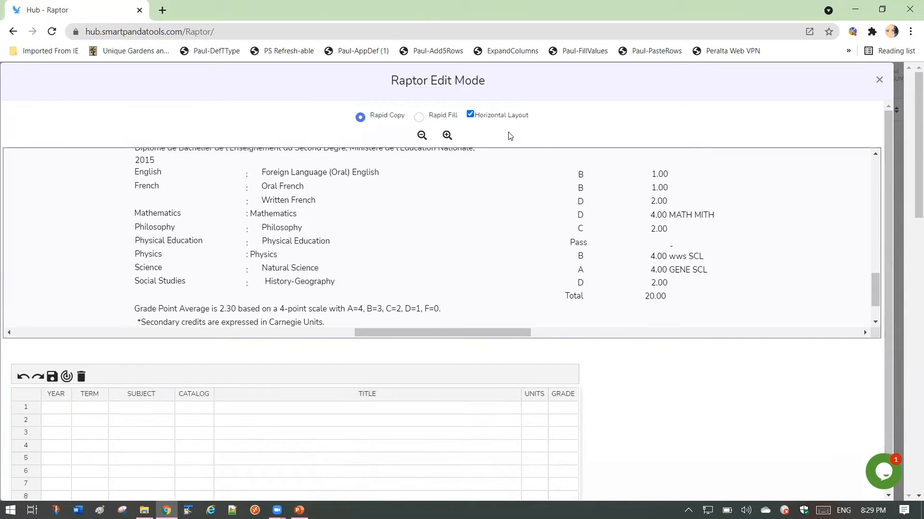
click(419, 117)
drag(915, 208, 911, 219)
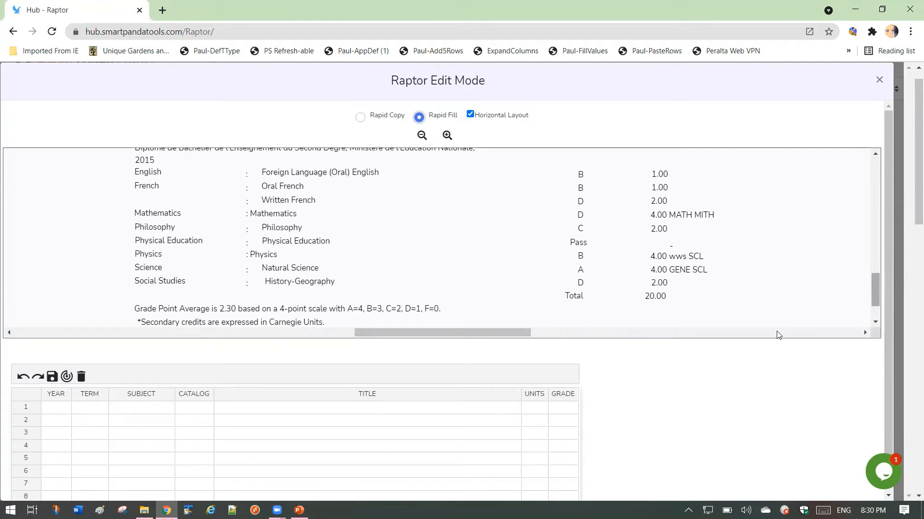
- Rapid Fill the Title cells of rows 1 to 7 with the transcript's course titles in order, from Foreign Language (Oral) English through Physics
scroll(672, 372, down, 1)
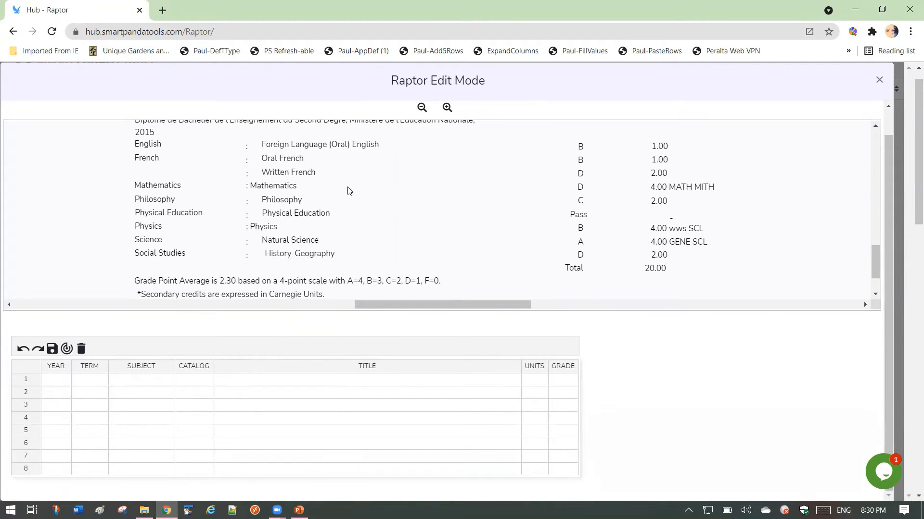
click(317, 382)
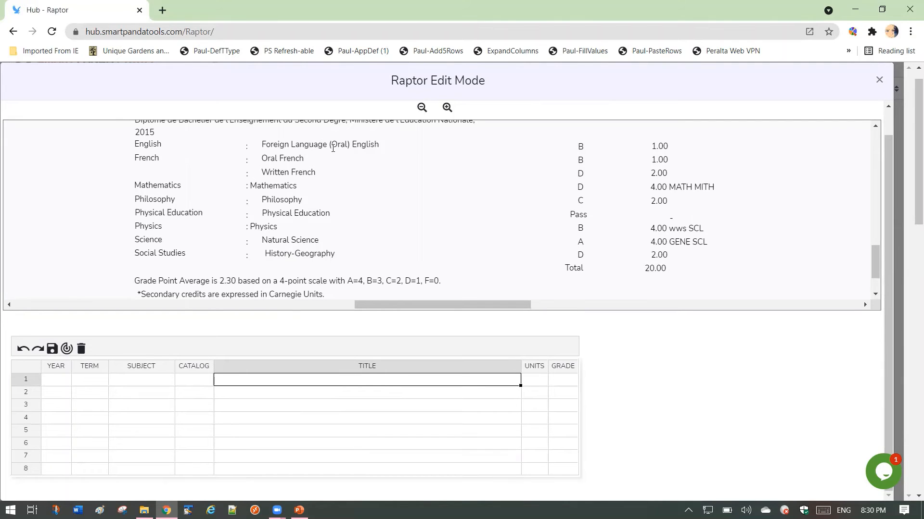
drag(889, 183, 889, 145)
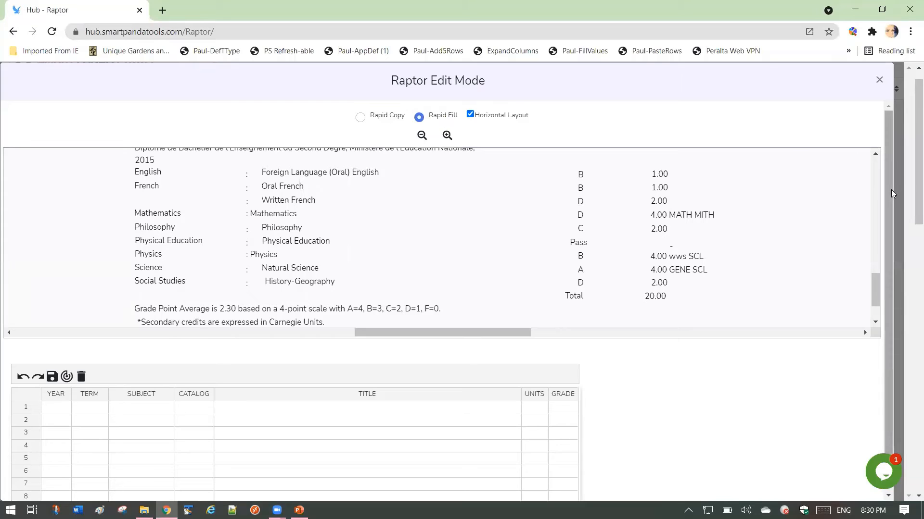
drag(891, 189, 890, 212)
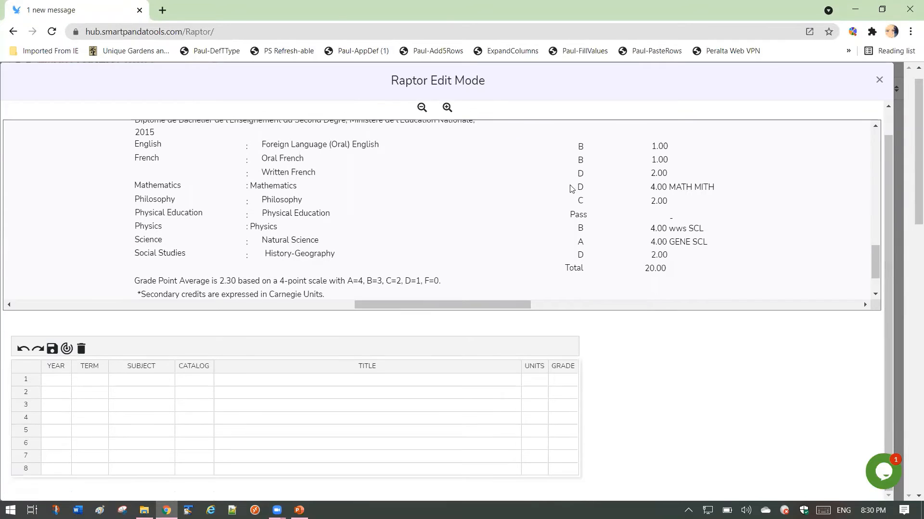
click(331, 149)
click(292, 159)
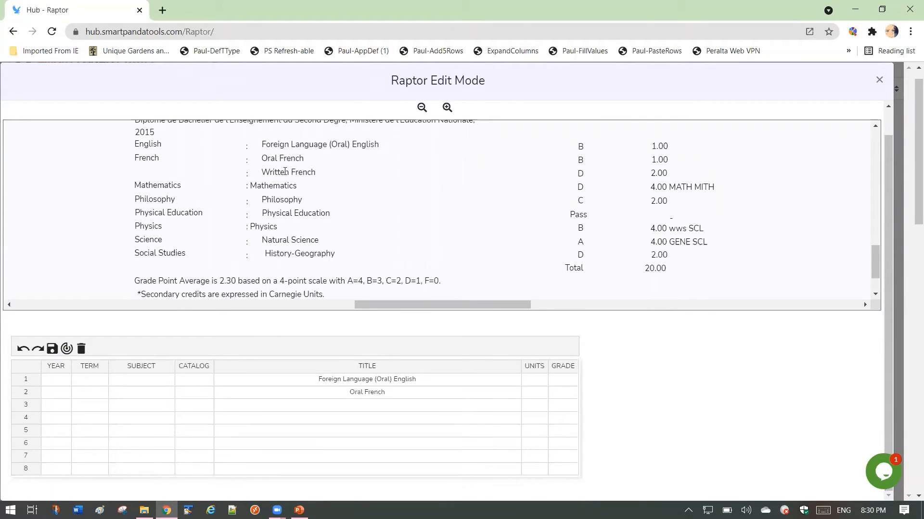
click(289, 171)
click(288, 186)
click(286, 200)
click(301, 214)
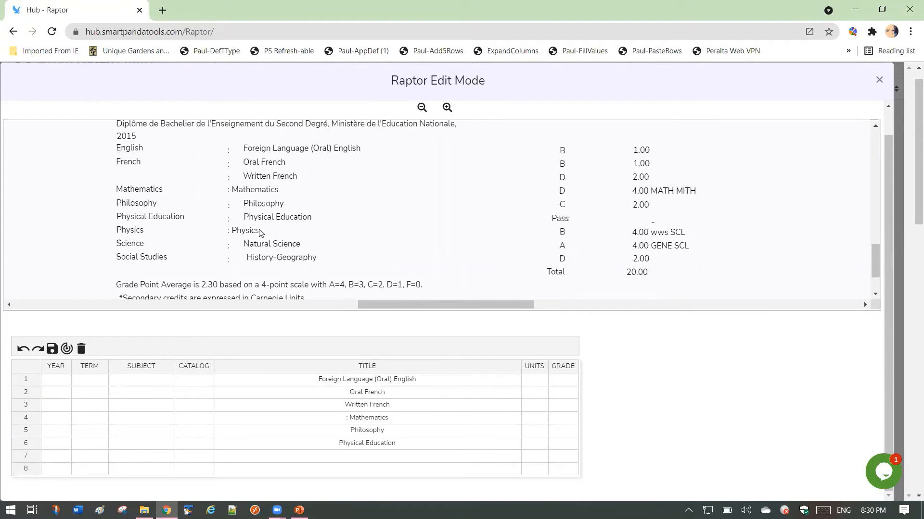
click(258, 230)
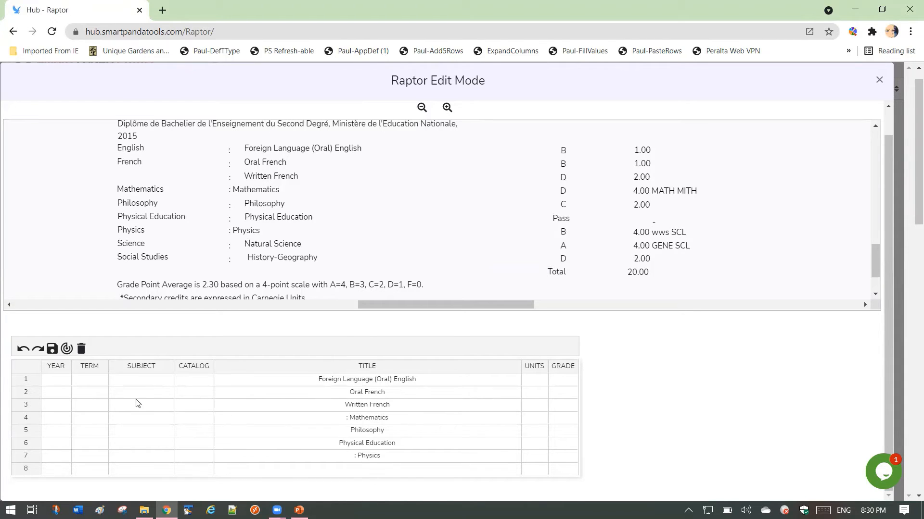
- Rapid Fill the Subject cells of rows 1 to 7 with English, French, Mathematics, Philosophy, Physical Education, Physics and Science
click(137, 381)
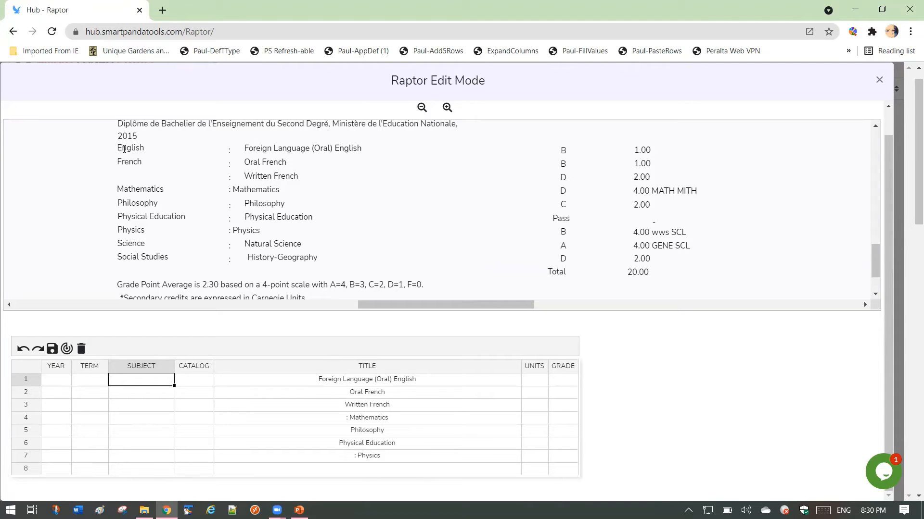
click(125, 149)
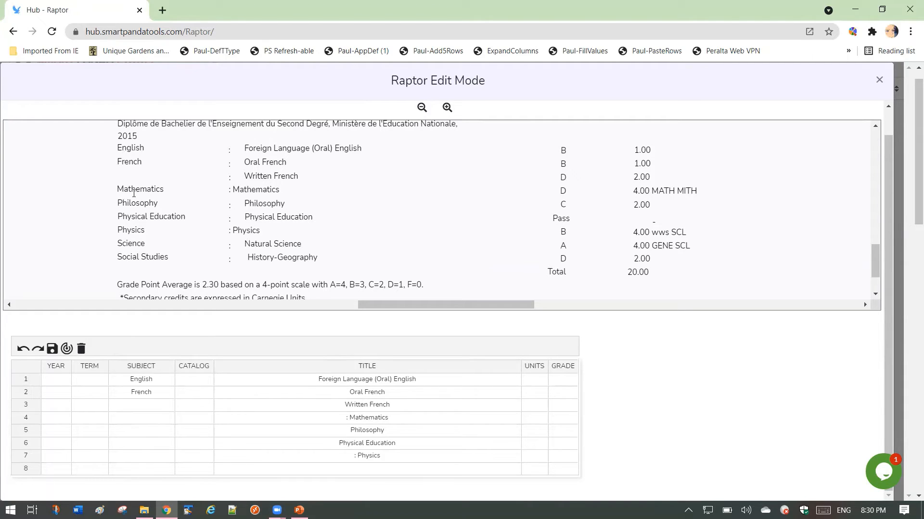
click(134, 190)
click(133, 201)
click(139, 216)
click(131, 230)
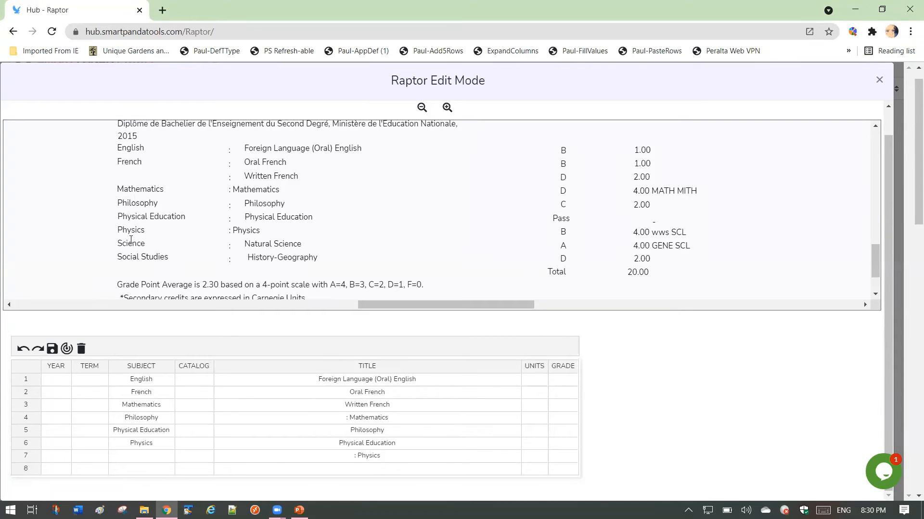
click(133, 244)
- Rapid Fill the Grade cells of rows 1 to 8 with B, B, D, D, C, Pass, A and D from the transcript
drag(562, 380, 564, 390)
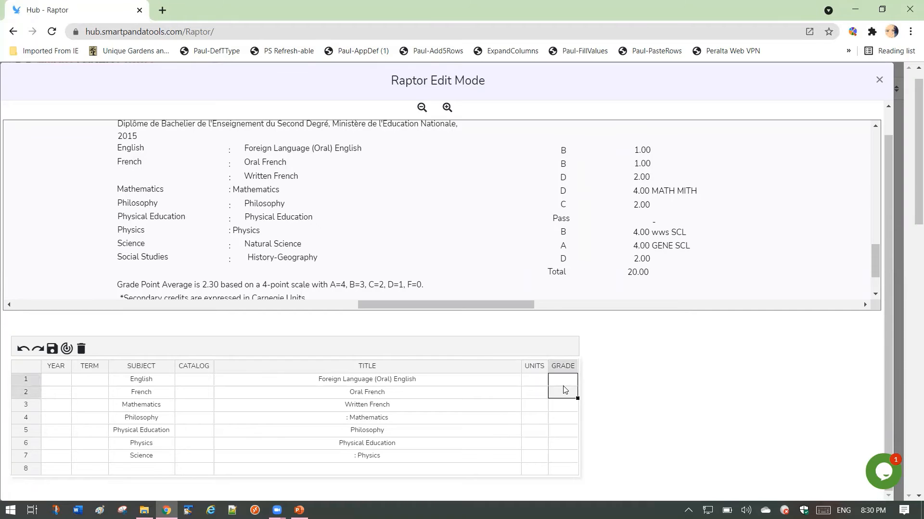
click(564, 386)
click(563, 150)
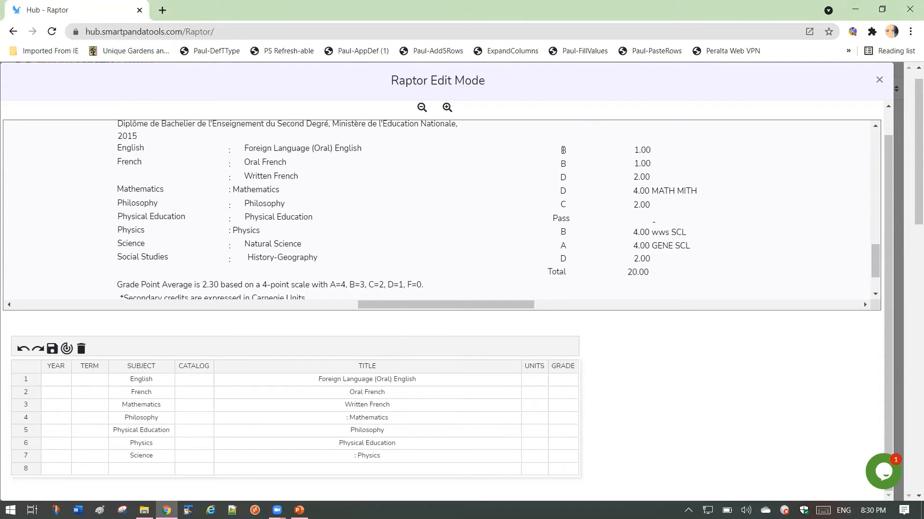
click(562, 174)
click(563, 202)
click(561, 219)
click(562, 244)
click(562, 260)
click(268, 403)
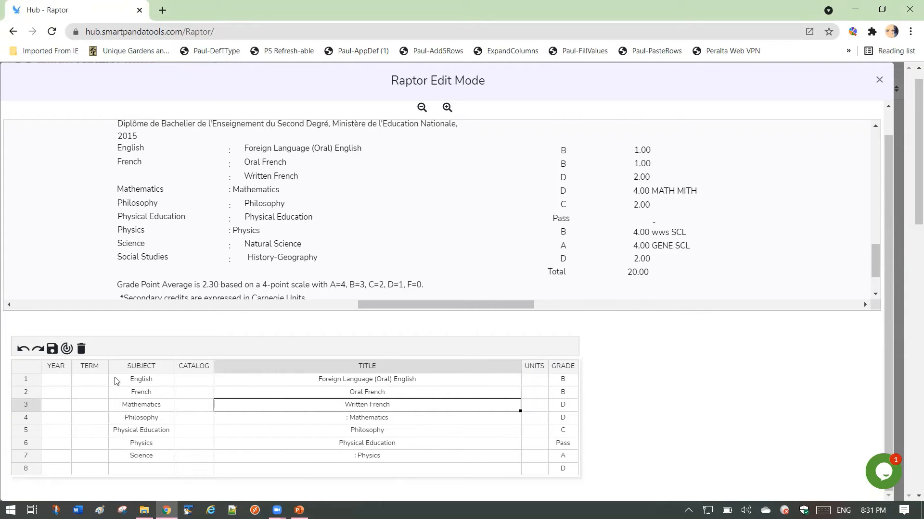
- Enter Year 2005, Term FALL, Subject ENGLISH and Catalog 201 in row 1 of the course grid
click(64, 381)
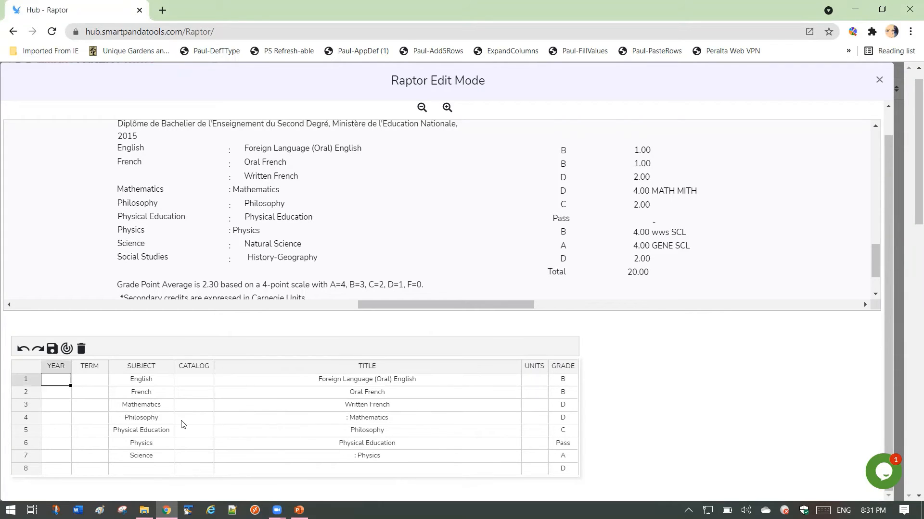
text(2005)
key(Tab)
text(FALL)
key(Tab)
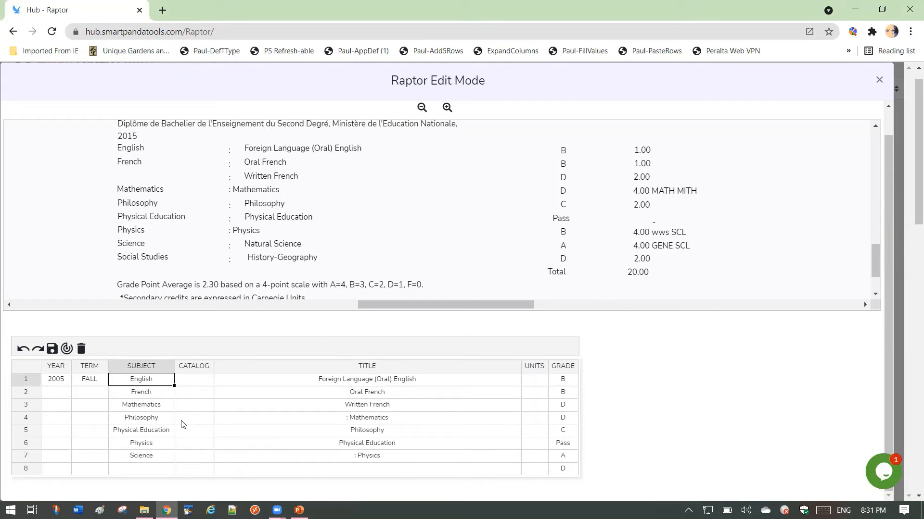
text(ENGLISH)
key(Tab)
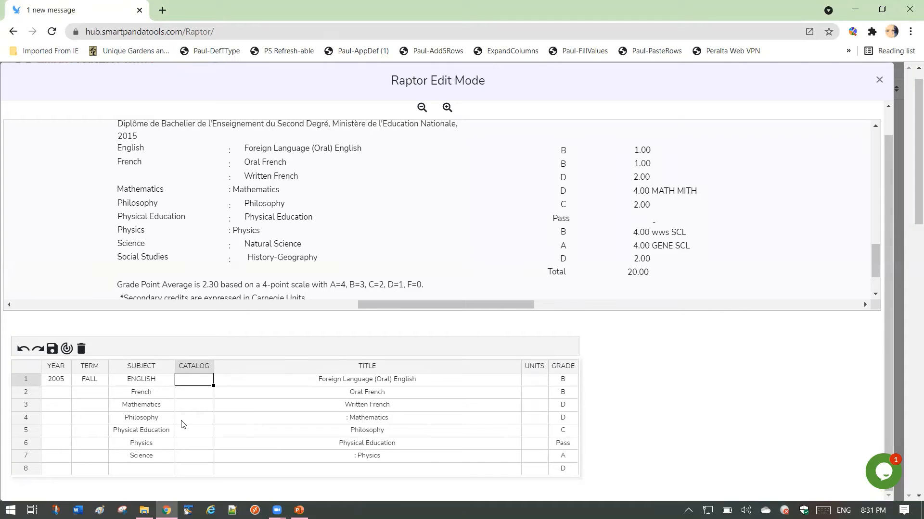
text('201)
key(Tab)
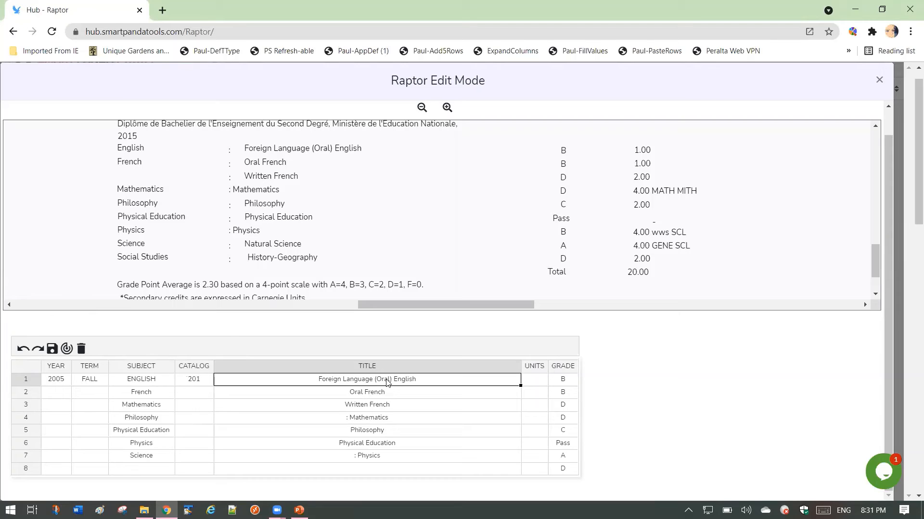
- Set the title of row 1 to French Language and its units to 3
text(H)
key(BackSpace)
text(French Language)
key(Tab)
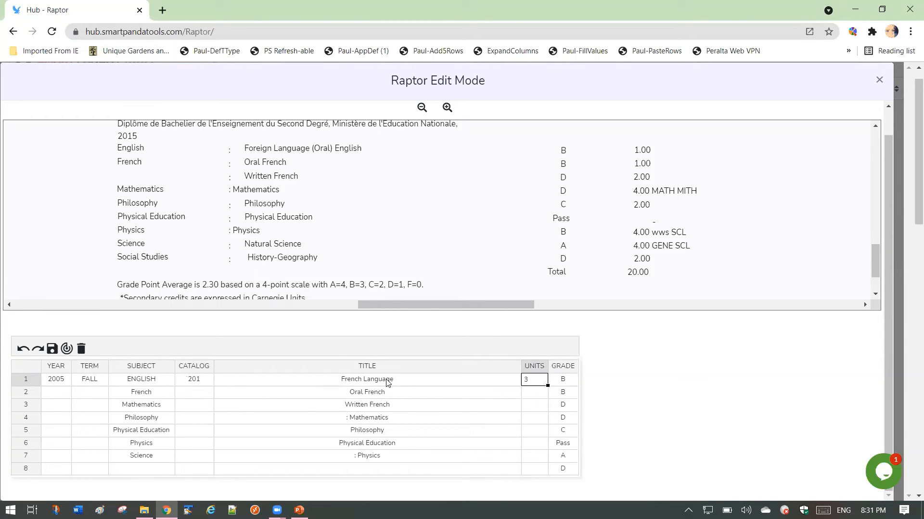
click(171, 404)
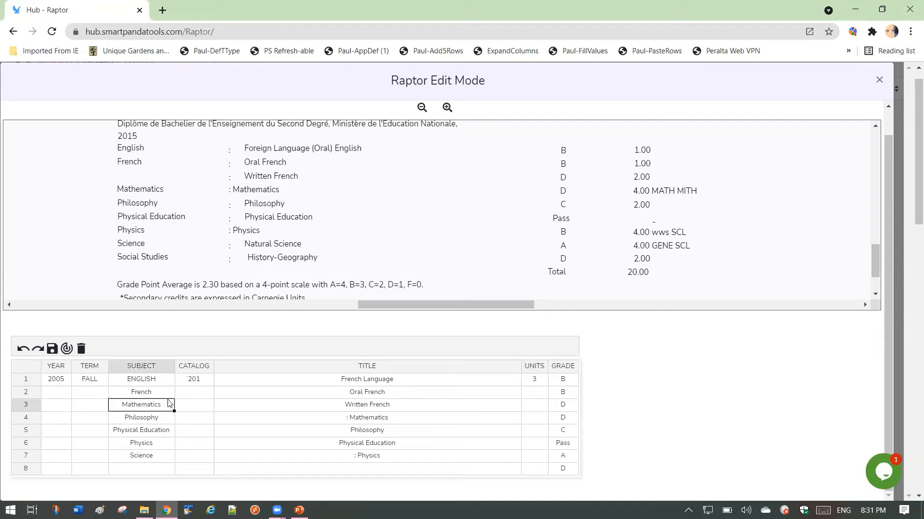
- Fill in row 2 with Catalog 202, the title French literature and 3 units
click(184, 397)
text(202)
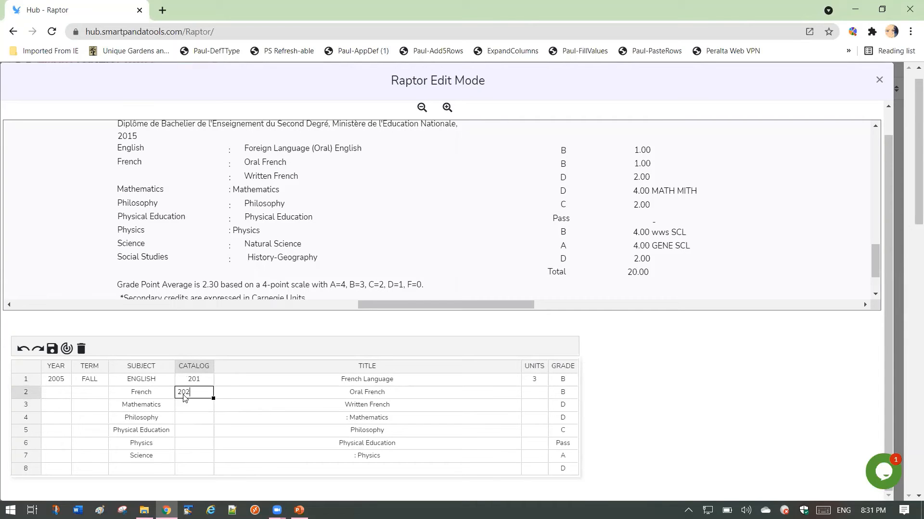
key(Tab)
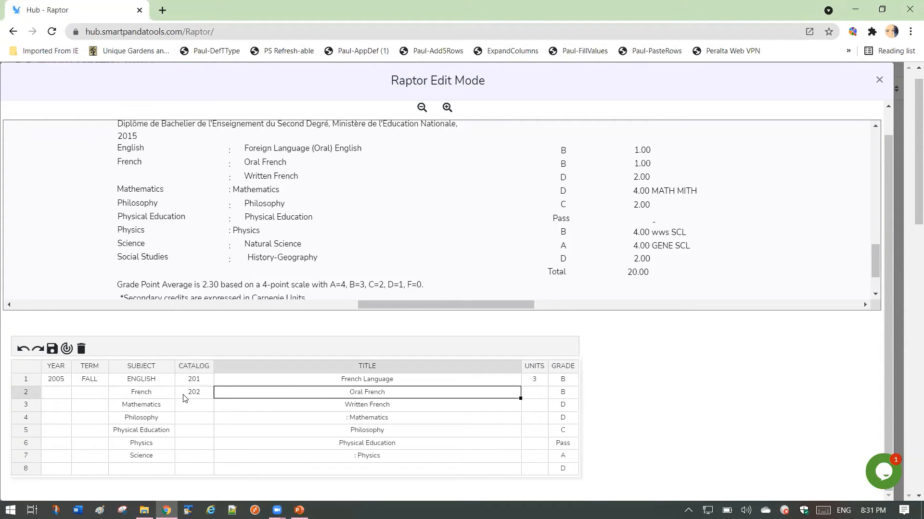
text(French Literature)
key(Tab)
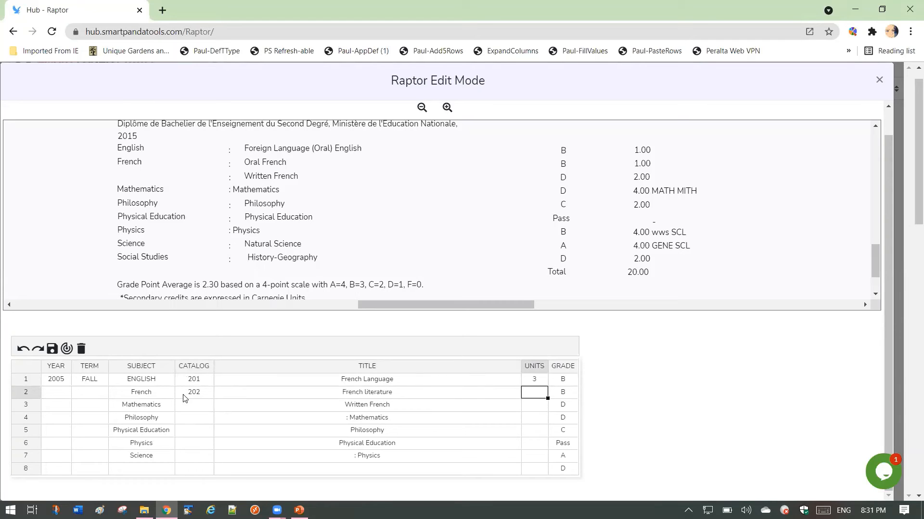
text(3)
click(375, 405)
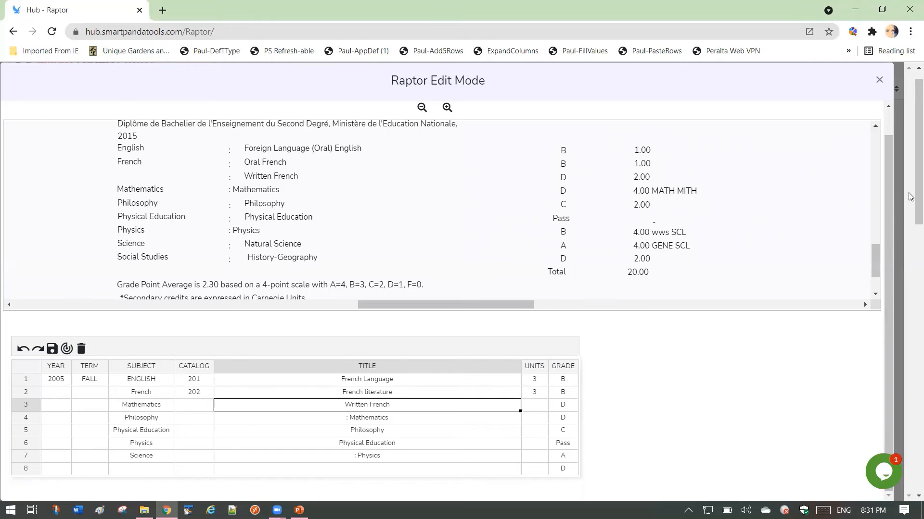
- Keep the edit mode on Rapid Fill and turn off Horizontal Layout so the transcript and grid sit side by side
drag(888, 183, 885, 145)
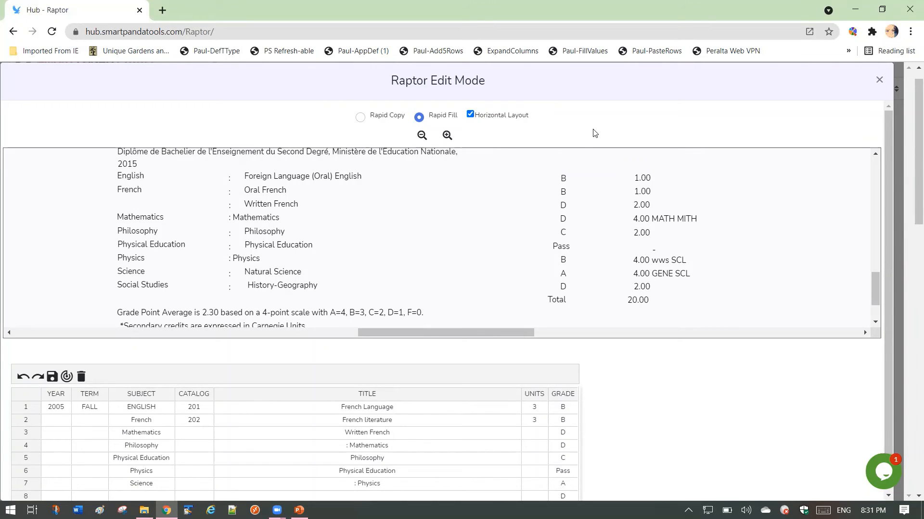
click(361, 118)
click(437, 119)
click(470, 115)
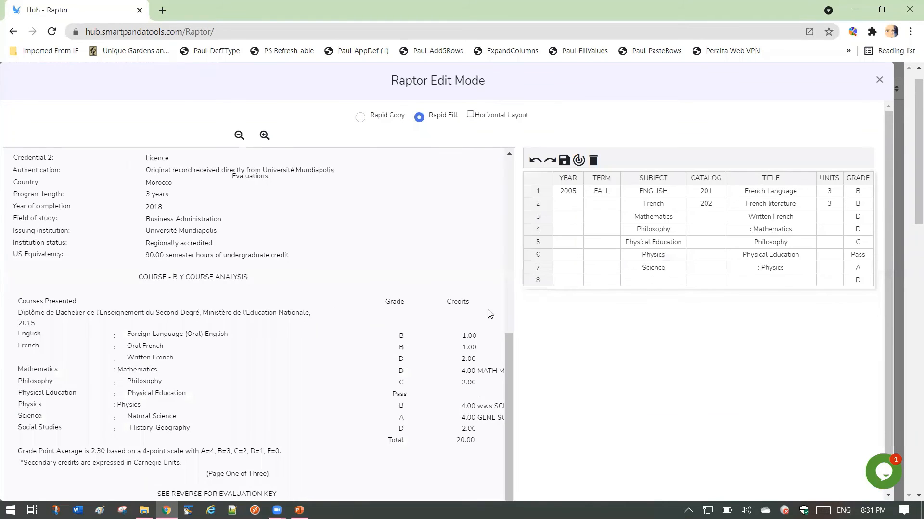
scroll(256, 323, down, 6)
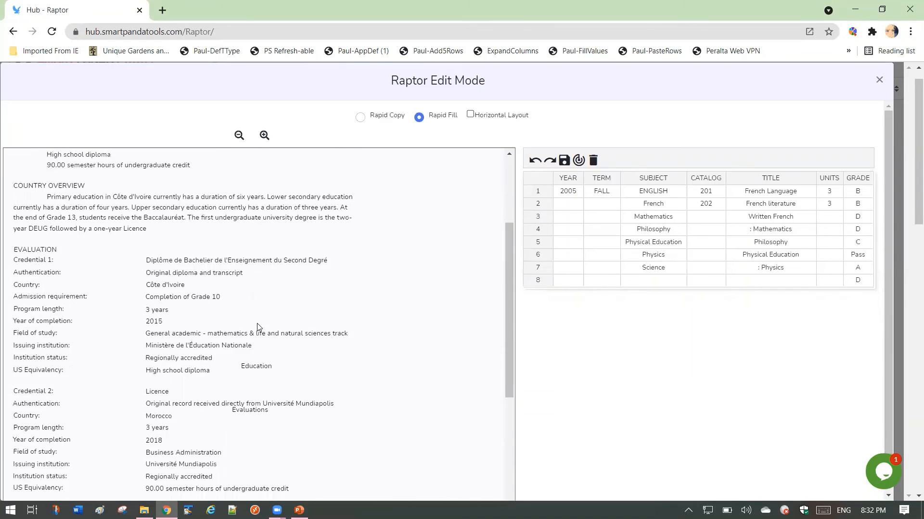
scroll(256, 323, up, 3)
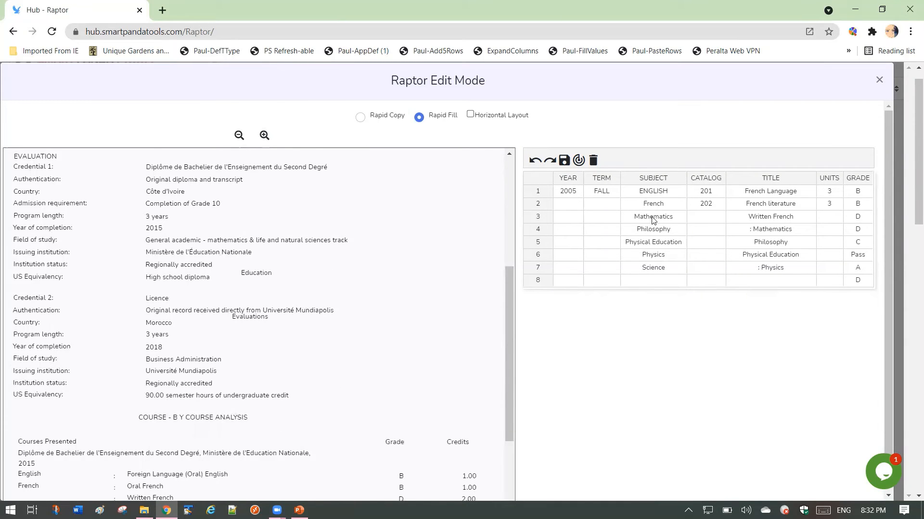
- Close the edit mode and process page 2 of the transcript document
click(879, 82)
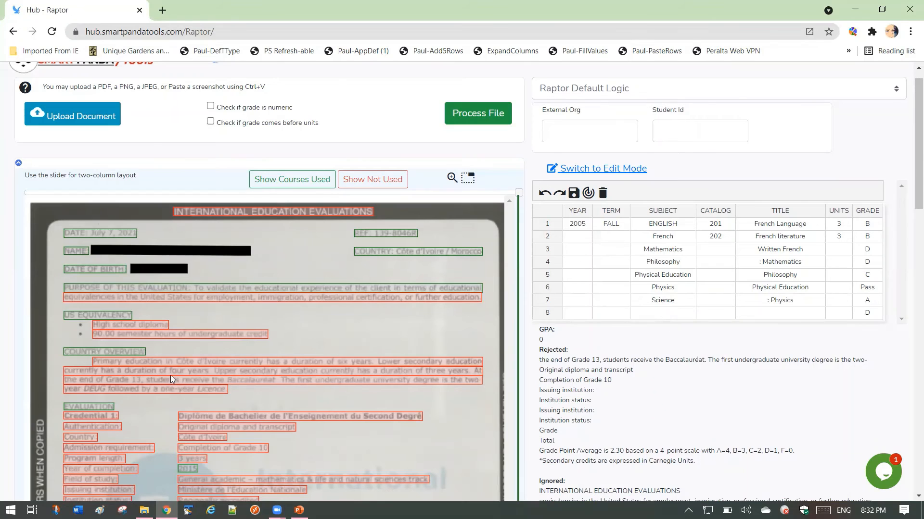
scroll(347, 349, down, 8)
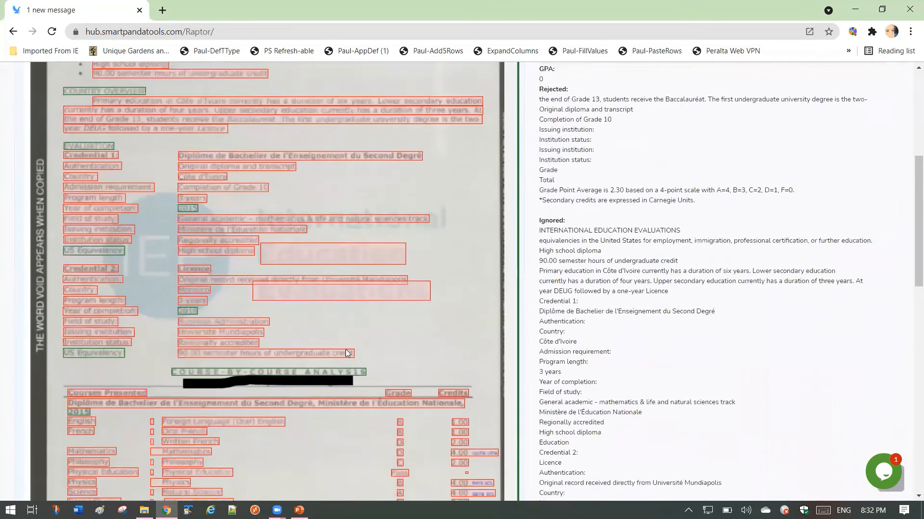
scroll(348, 348, down, 5)
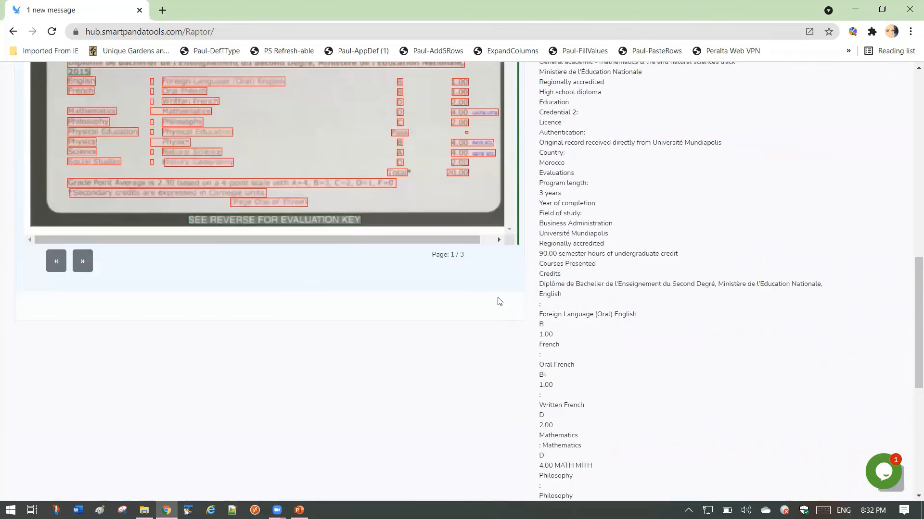
click(82, 260)
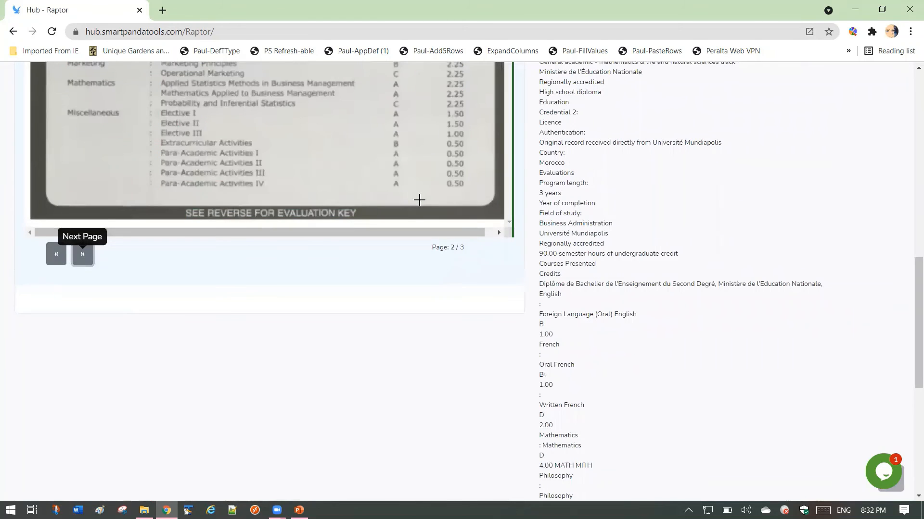
scroll(413, 198, up, 8)
scroll(420, 200, up, 5)
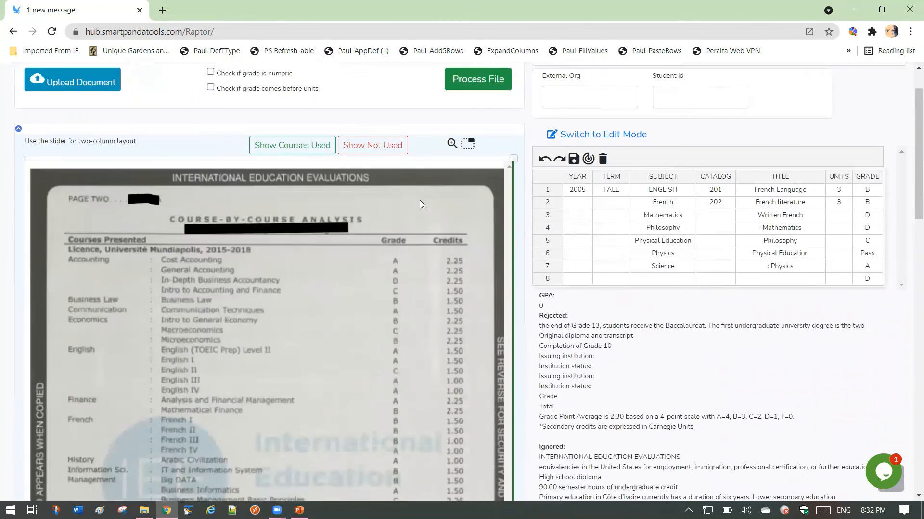
click(481, 136)
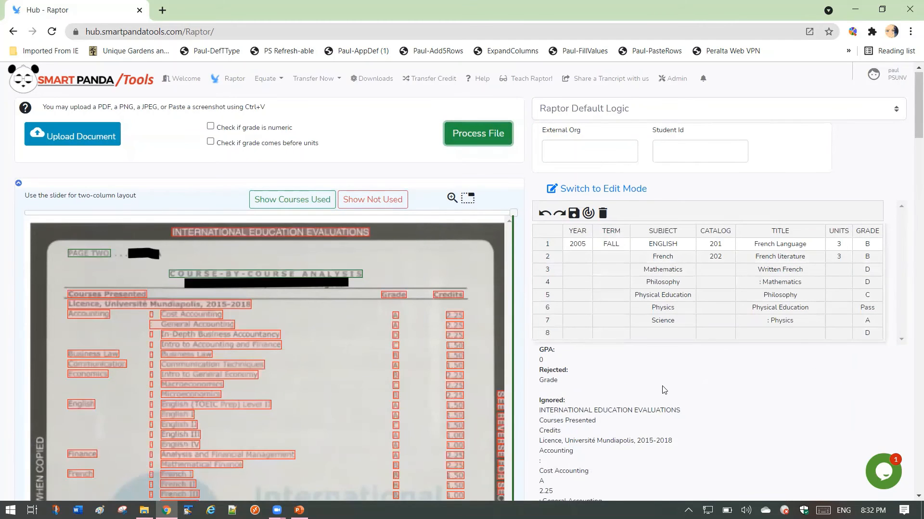
- Reopen the edit mode and extend the course grid with blank rows down to row 17
click(601, 192)
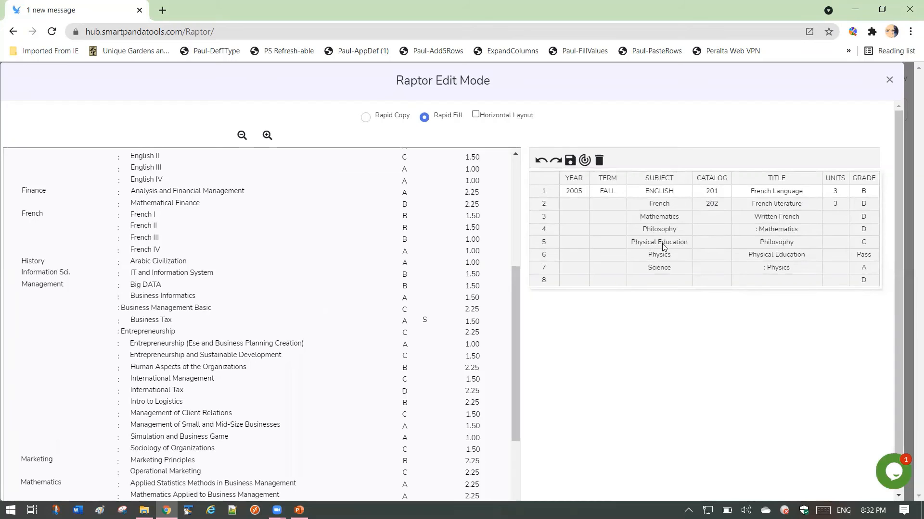
click(681, 267)
click(682, 278)
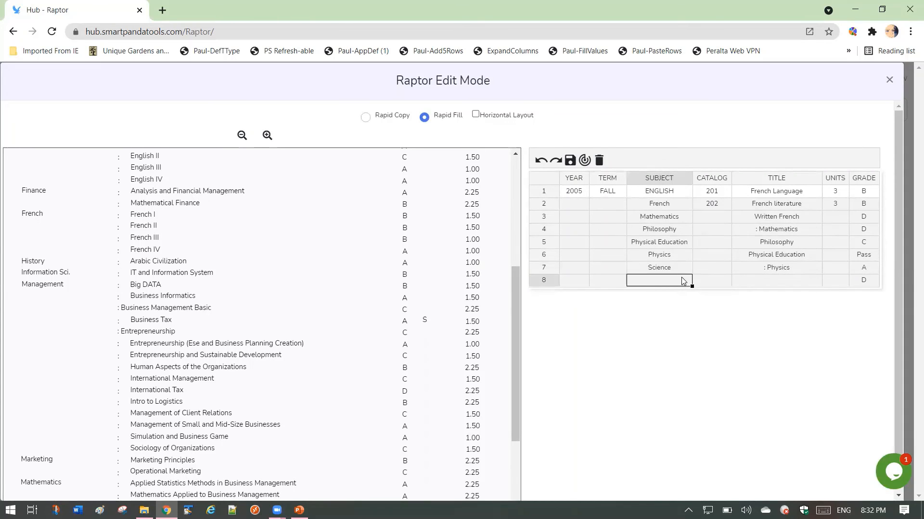
key(Down)
key(Down)
key(Down)
key(Down)
key(Down)
key(Down)
key(Down)
key(Down)
key(Down)
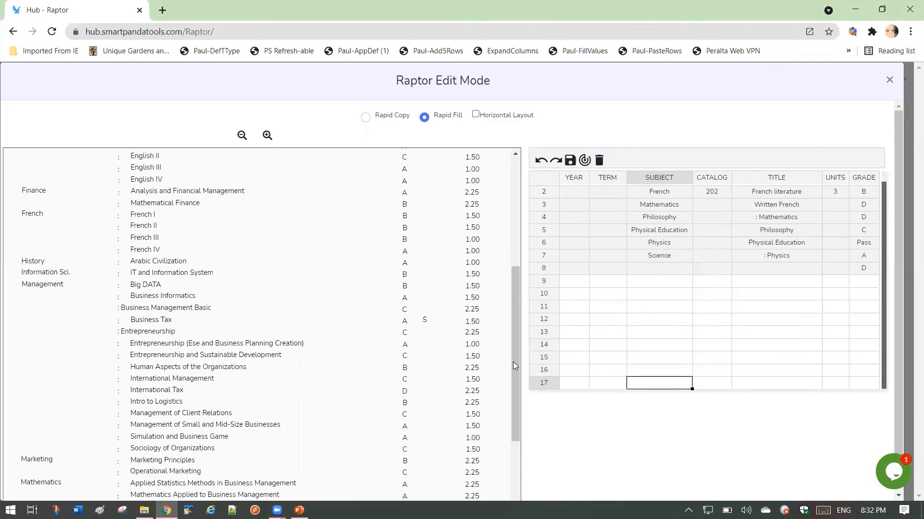
- Rapid Fill the Title cells of rows 8 to 13 with the page 2 course titles in order, from Cost Accounting through Communication Techniques
drag(512, 362, 514, 285)
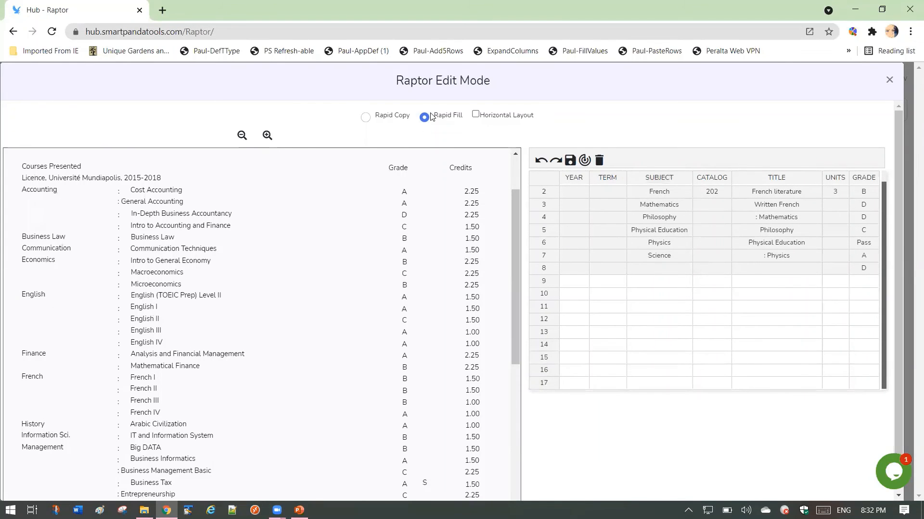
click(748, 270)
click(152, 191)
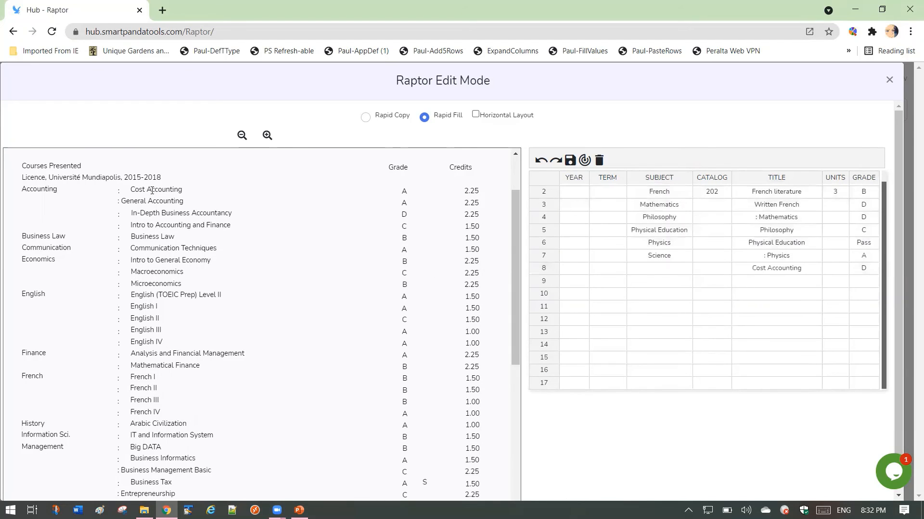
click(151, 200)
click(160, 213)
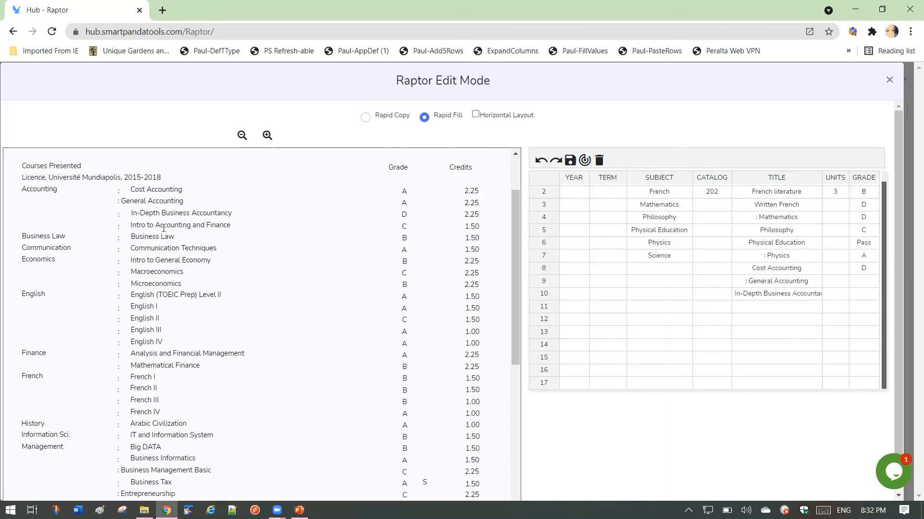
click(163, 228)
click(162, 237)
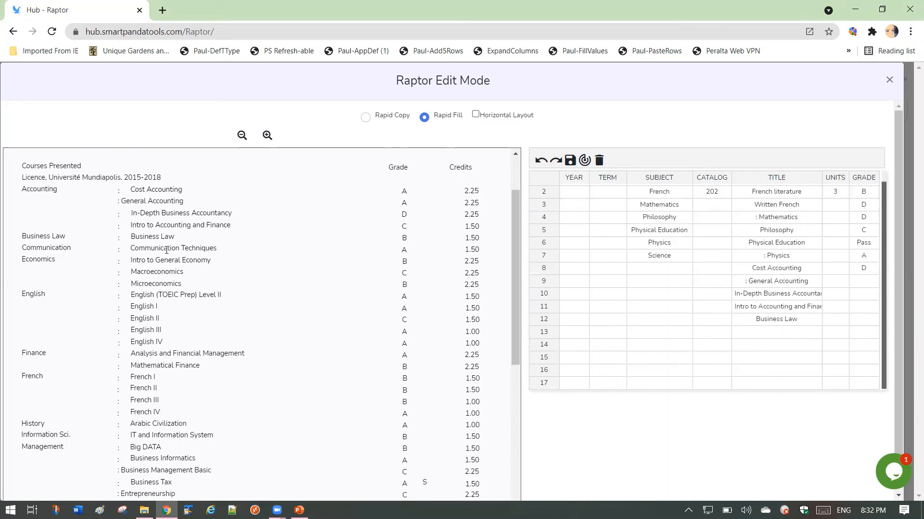
click(166, 250)
- Switch to Rapid Copy and copy the transcript subjects Accounting and Business Law into the Subject cells of rows 8 and 12
click(365, 119)
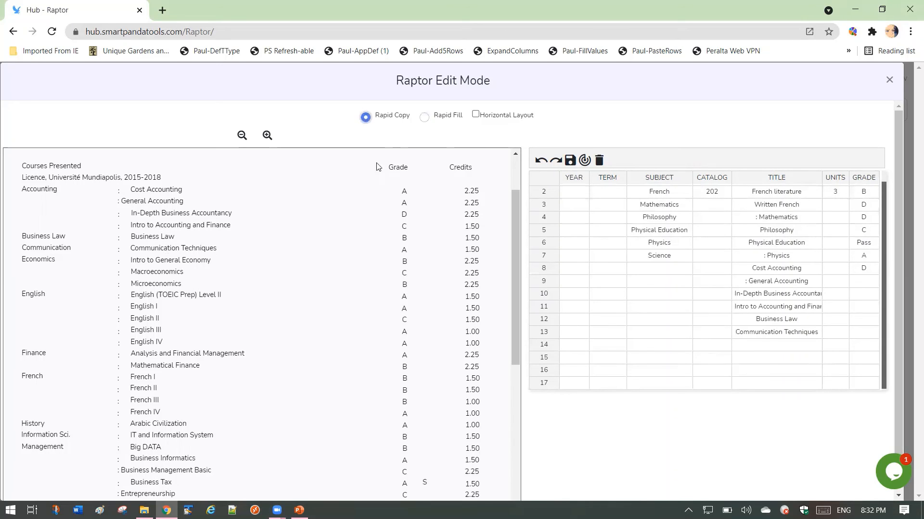
click(41, 189)
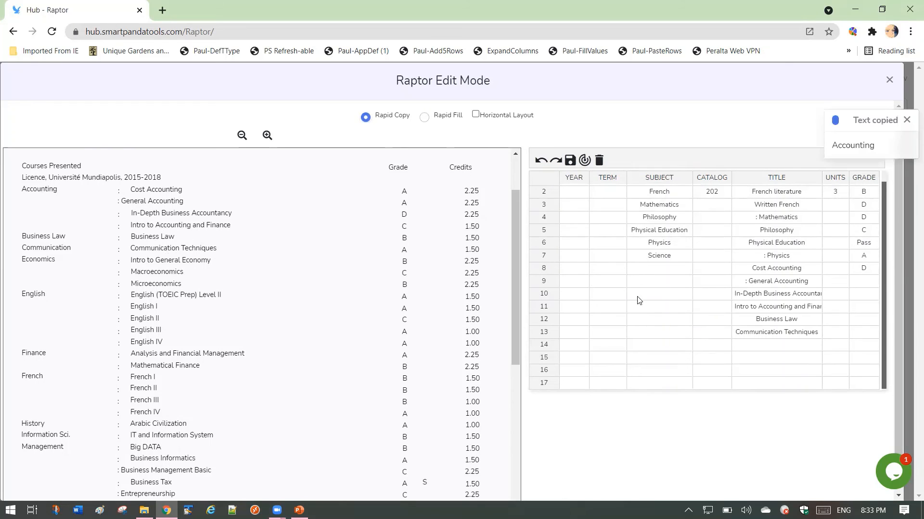
click(645, 272)
click(43, 237)
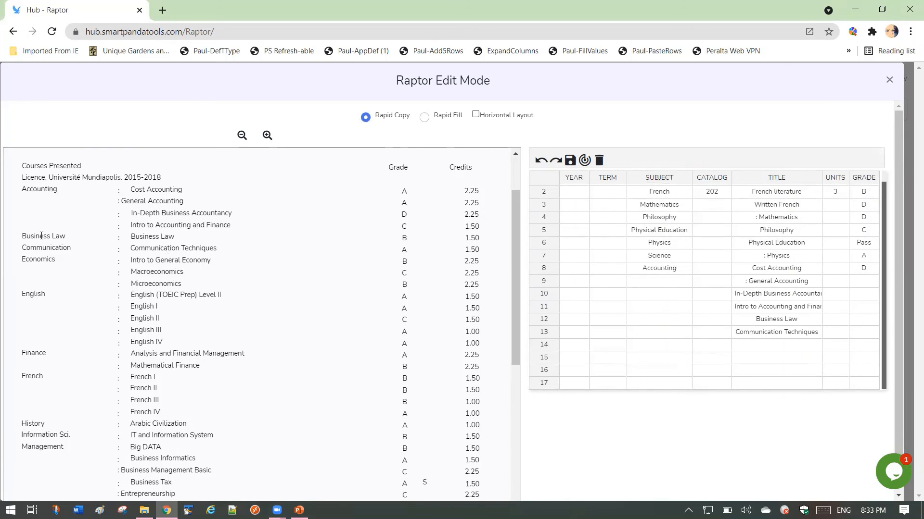
click(670, 322)
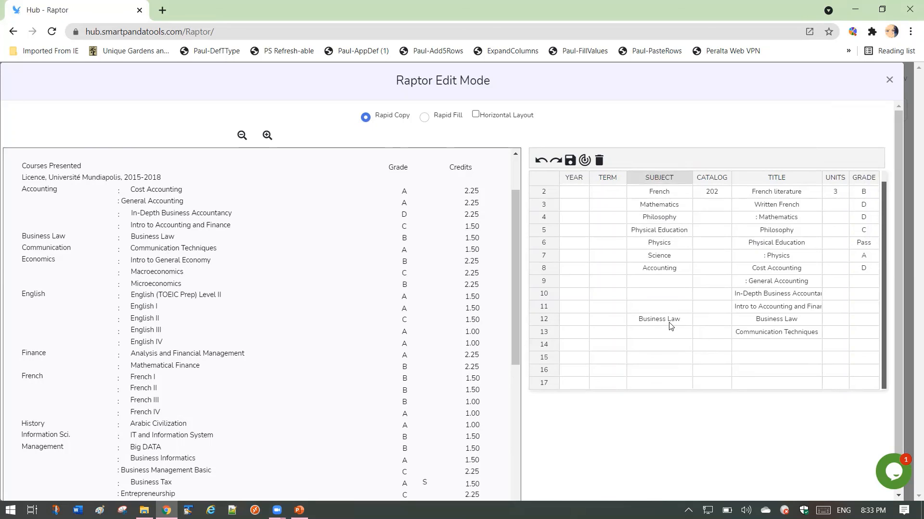
- Copy the subject Communication into the Subject cell of row 14 and move it up to row 13, beside Communication Techniques
click(40, 245)
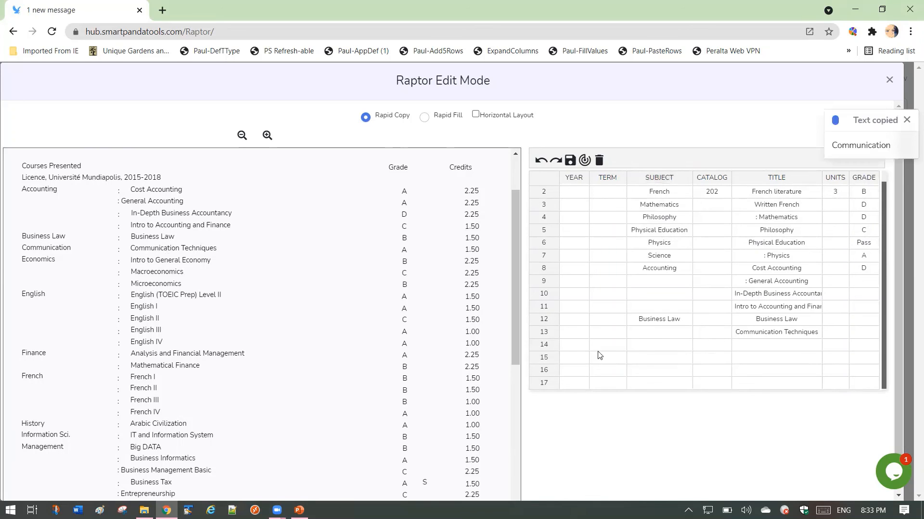
click(650, 342)
click(657, 350)
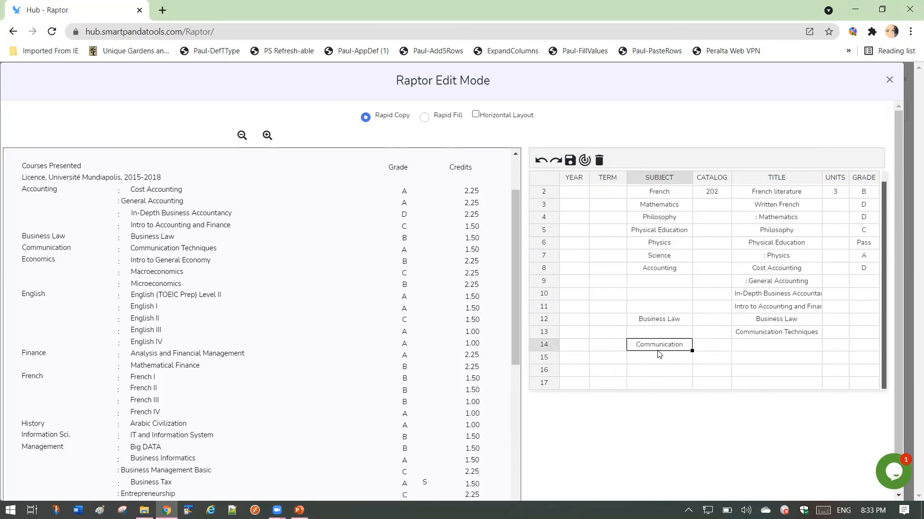
key(ctrl+x)
key(Up)
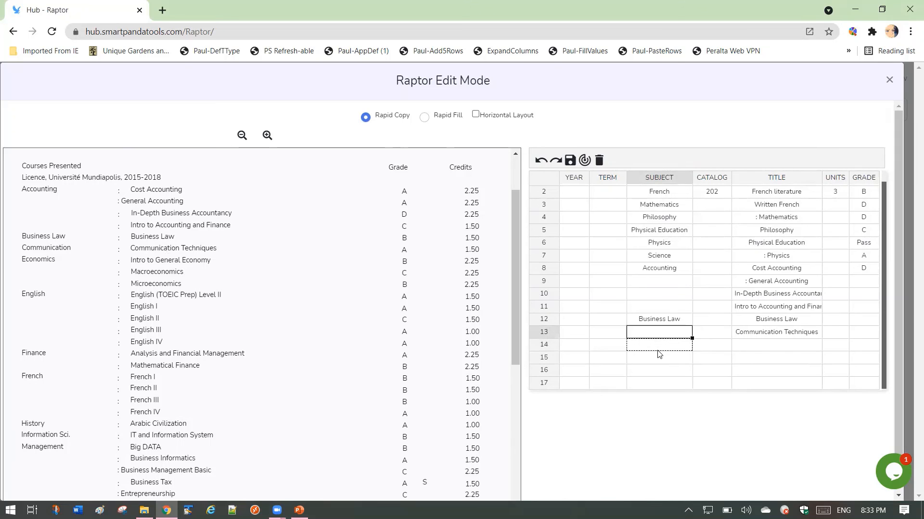
key(ctrl+v)
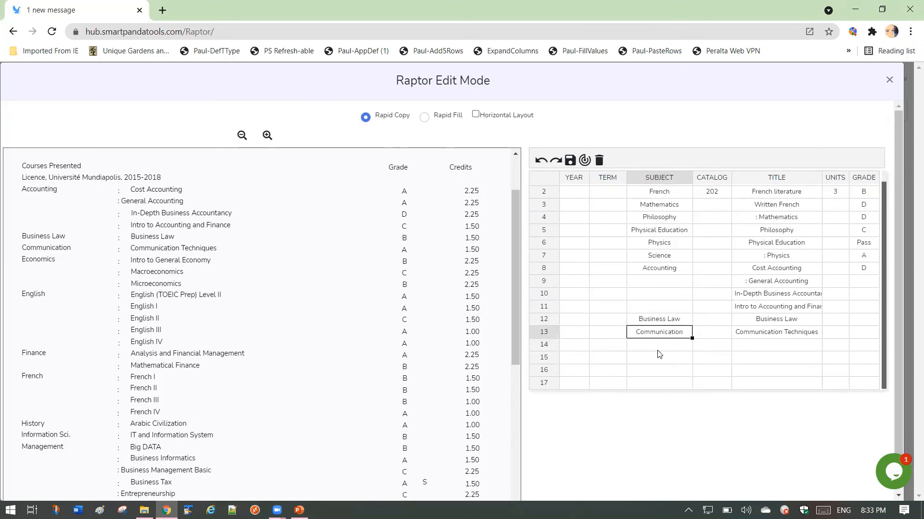
click(618, 268)
- Turn on Horizontal Layout and move through the blank Title cells below the courses, ending on the Communication Techniques cell
click(475, 116)
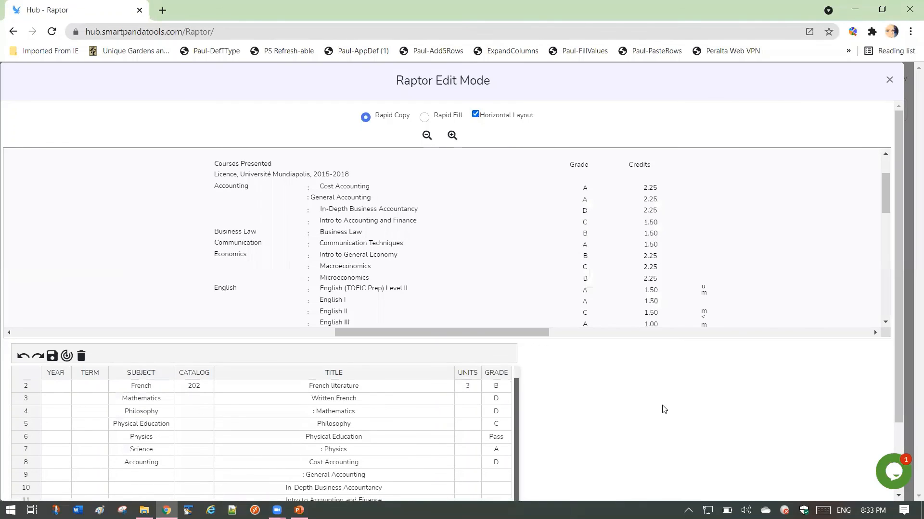
scroll(904, 347, down, 2)
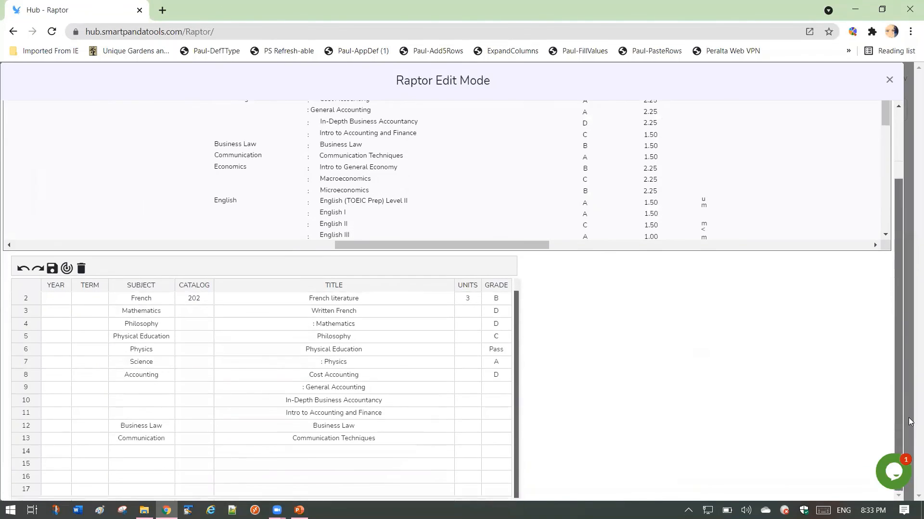
click(428, 455)
key(Down)
key(Down)
key(Down)
key(Down)
key(Down)
key(Down)
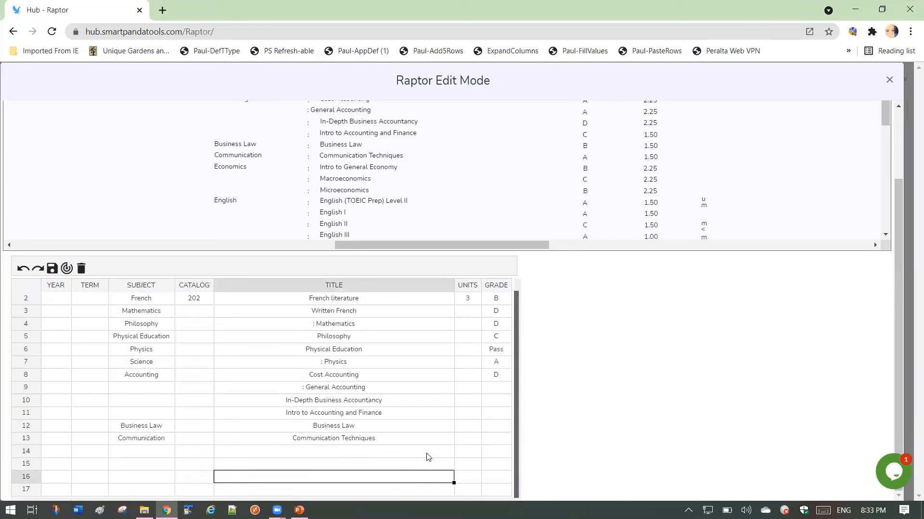
key(Up)
key(Up)
key(Up)
key(Up)
key(Up)
key(Up)
key(Up)
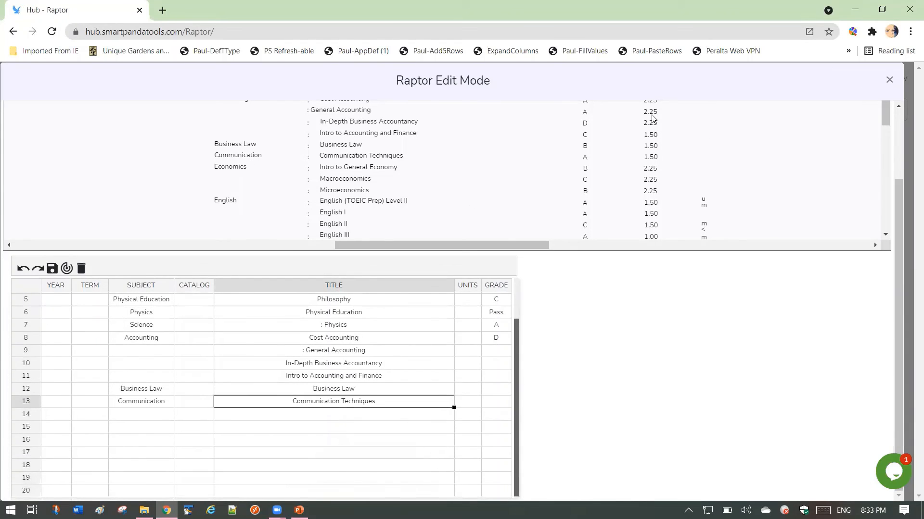
- Close the edit mode and switch to the Raptor Sept 2021 Update presentation in PowerPoint
click(888, 80)
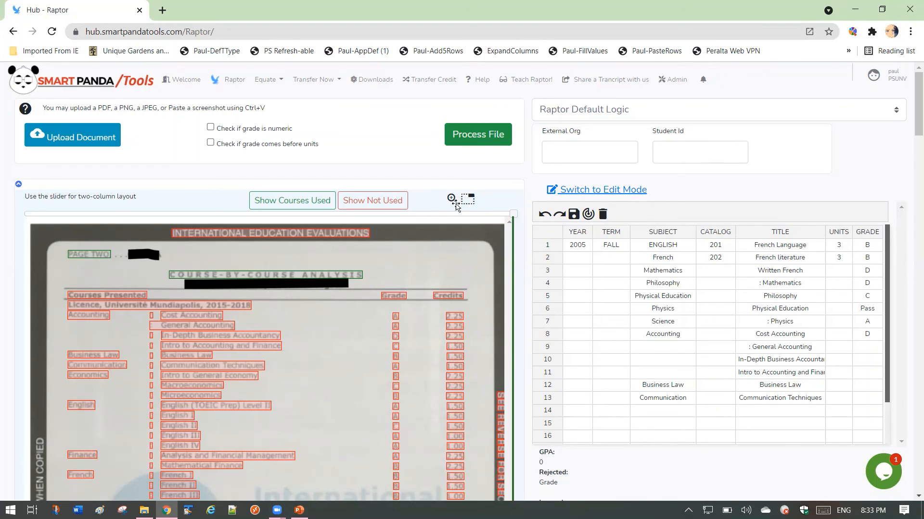
key(alt+Tab)
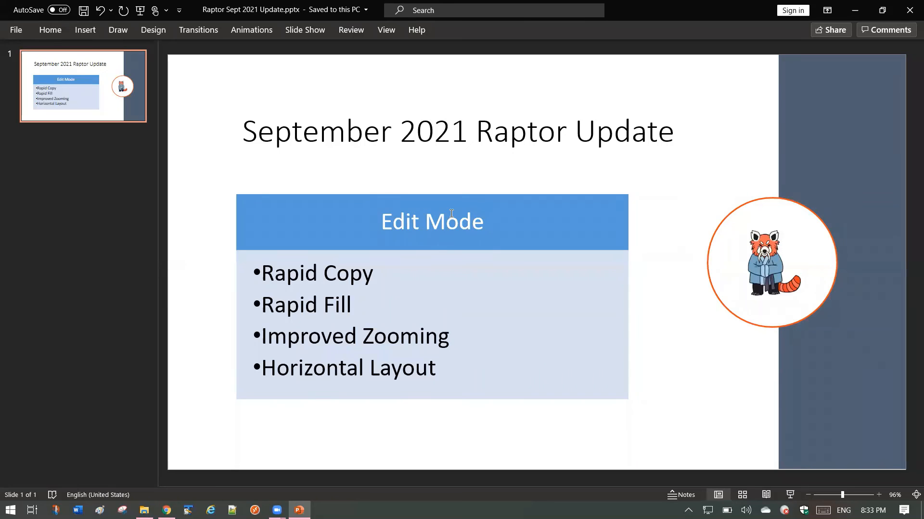